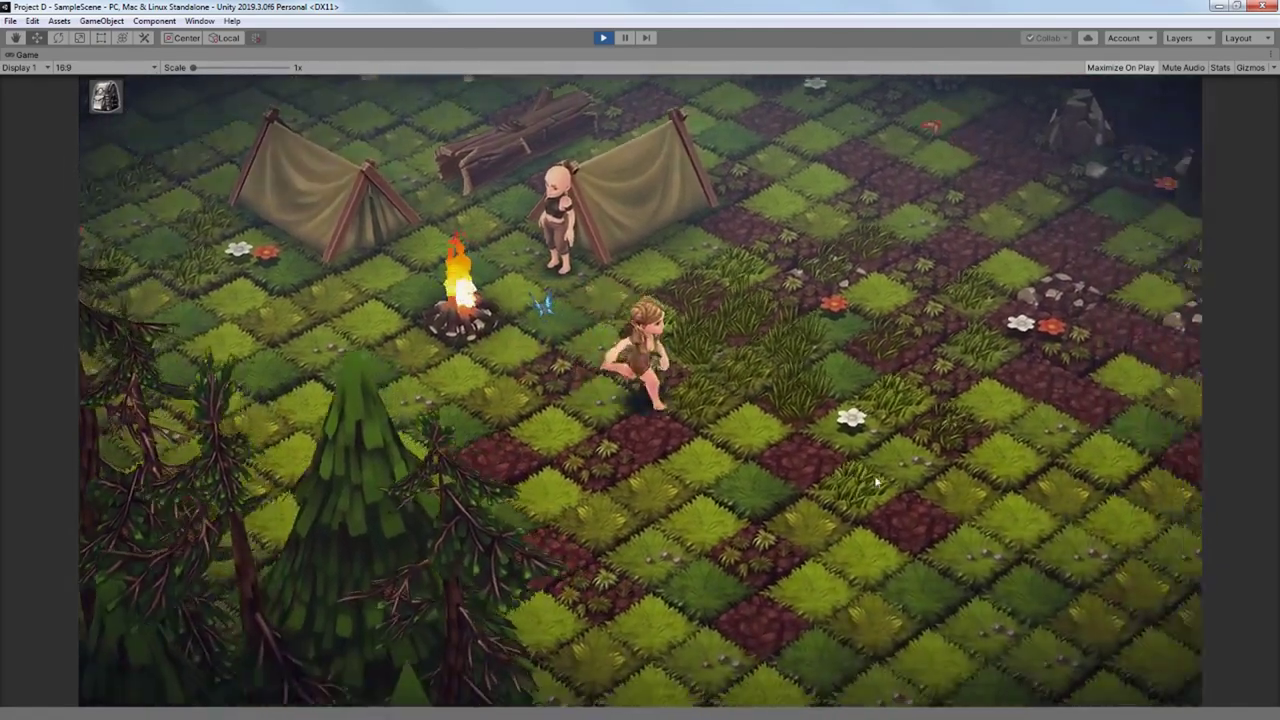
# Step: Walk the character across the forest clearing and open the inventory
pyautogui.click(893, 455)
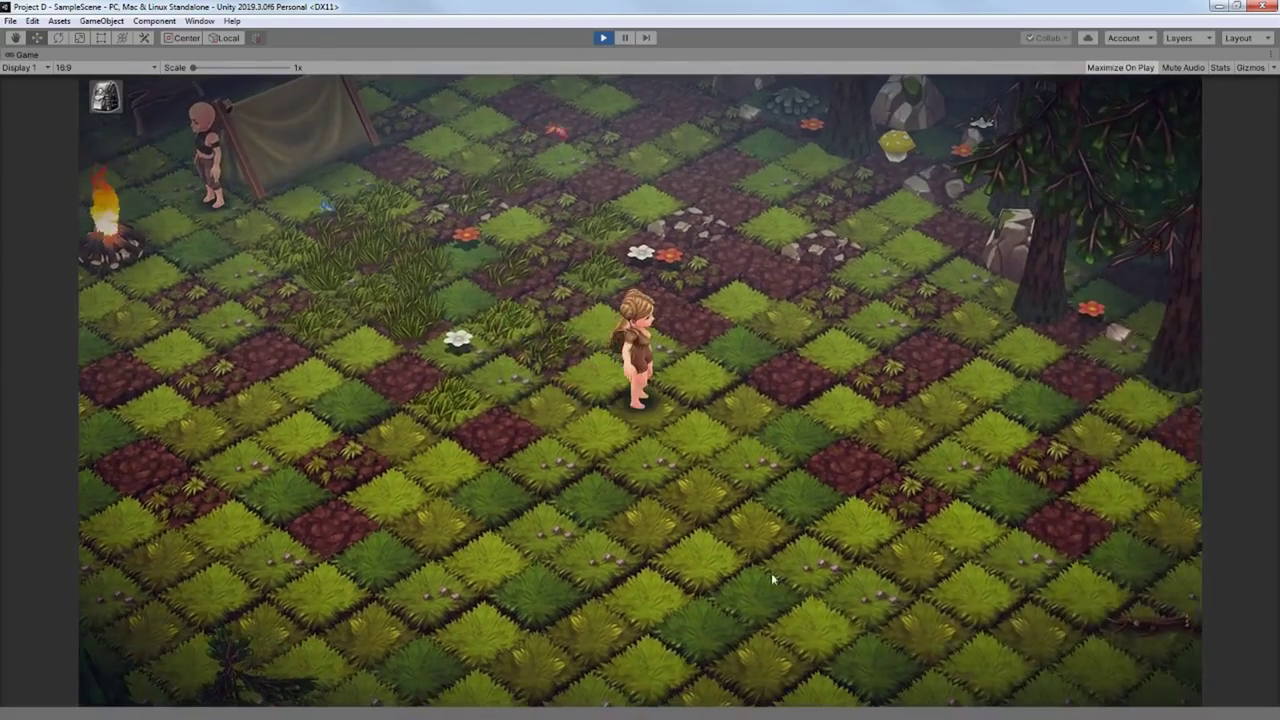
pyautogui.click(682, 553)
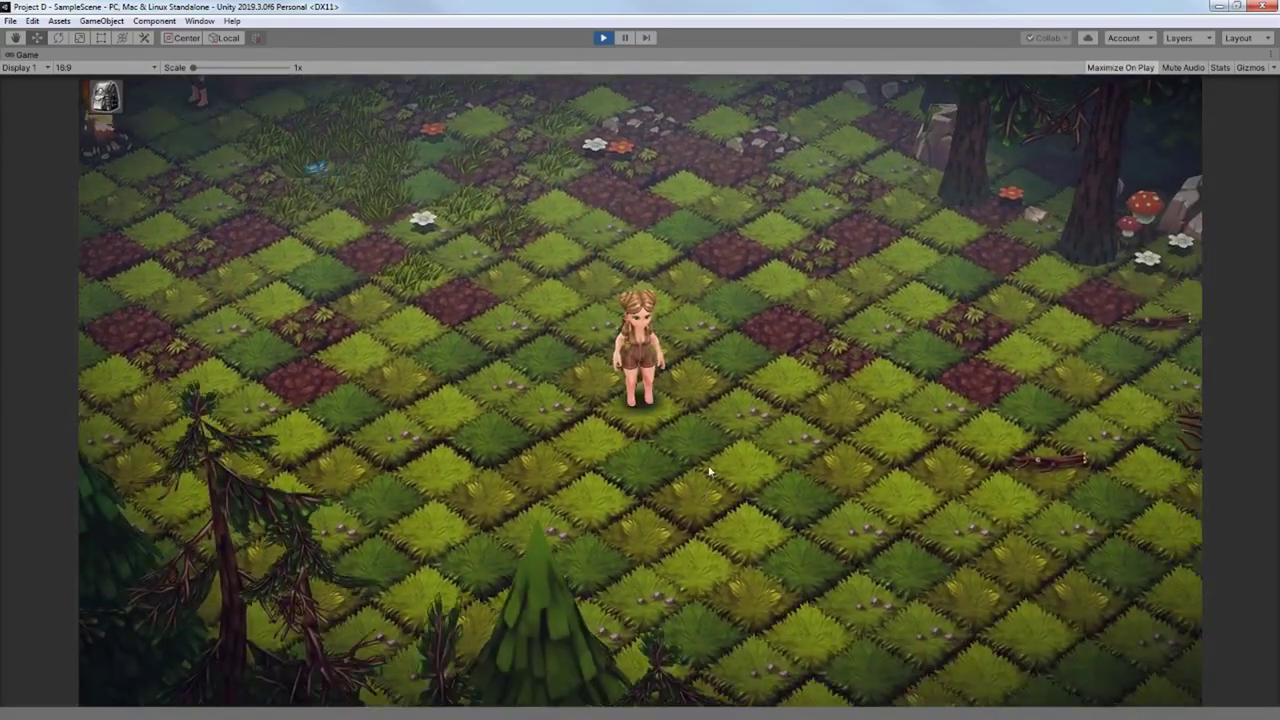
pyautogui.click(108, 97)
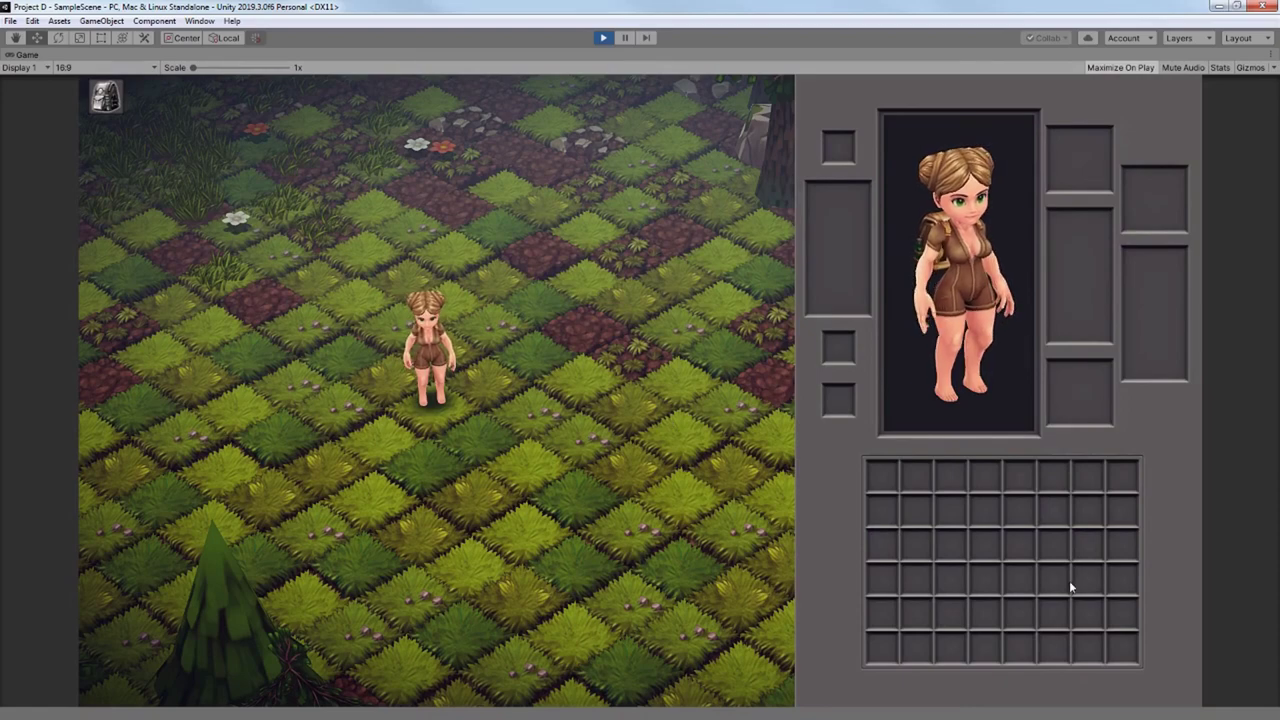
pyautogui.click(736, 485)
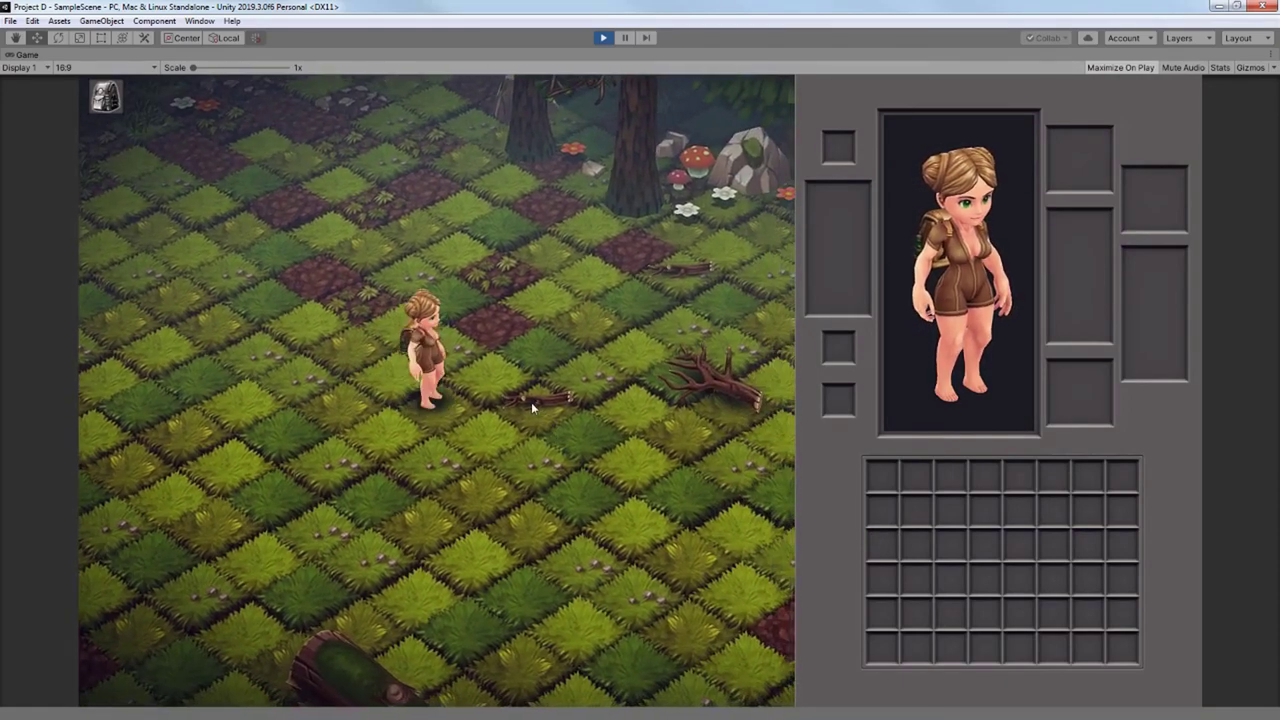
# Step: Pick up the stick from the grass, move it to the fifth slot of the fourth inventory row, and head for another stick
pyautogui.click(531, 402)
pyautogui.moveTo(882, 647)
pyautogui.mouseDown()
pyautogui.moveTo(922, 586)
pyautogui.moveTo(1136, 538)
pyautogui.moveTo(909, 529)
pyautogui.moveTo(910, 545)
pyautogui.moveTo(554, 528)
pyautogui.moveTo(612, 510)
pyautogui.moveTo(881, 545)
pyautogui.moveTo(983, 512)
pyautogui.moveTo(914, 632)
pyautogui.moveTo(881, 648)
pyautogui.mouseUp()
pyautogui.click(733, 574)
pyautogui.click(500, 302)
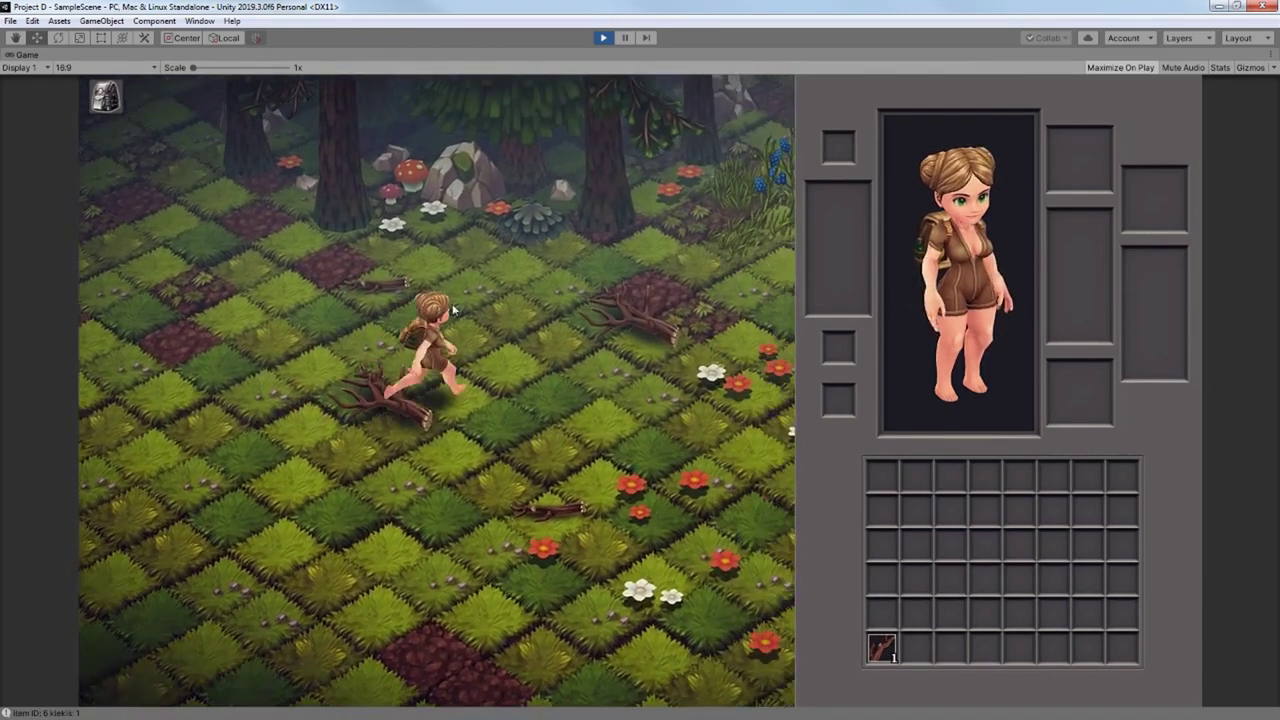
pyautogui.moveTo(881, 648); pyautogui.dragTo(1019, 578)
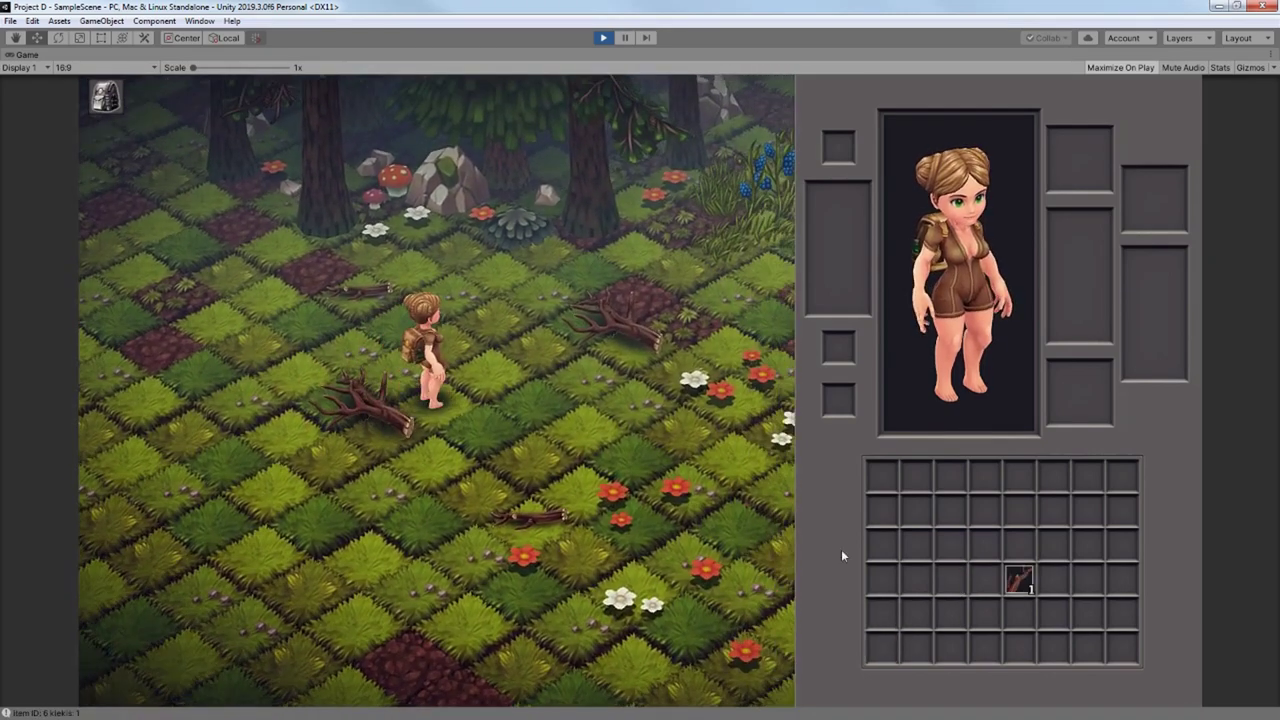
pyautogui.click(365, 290)
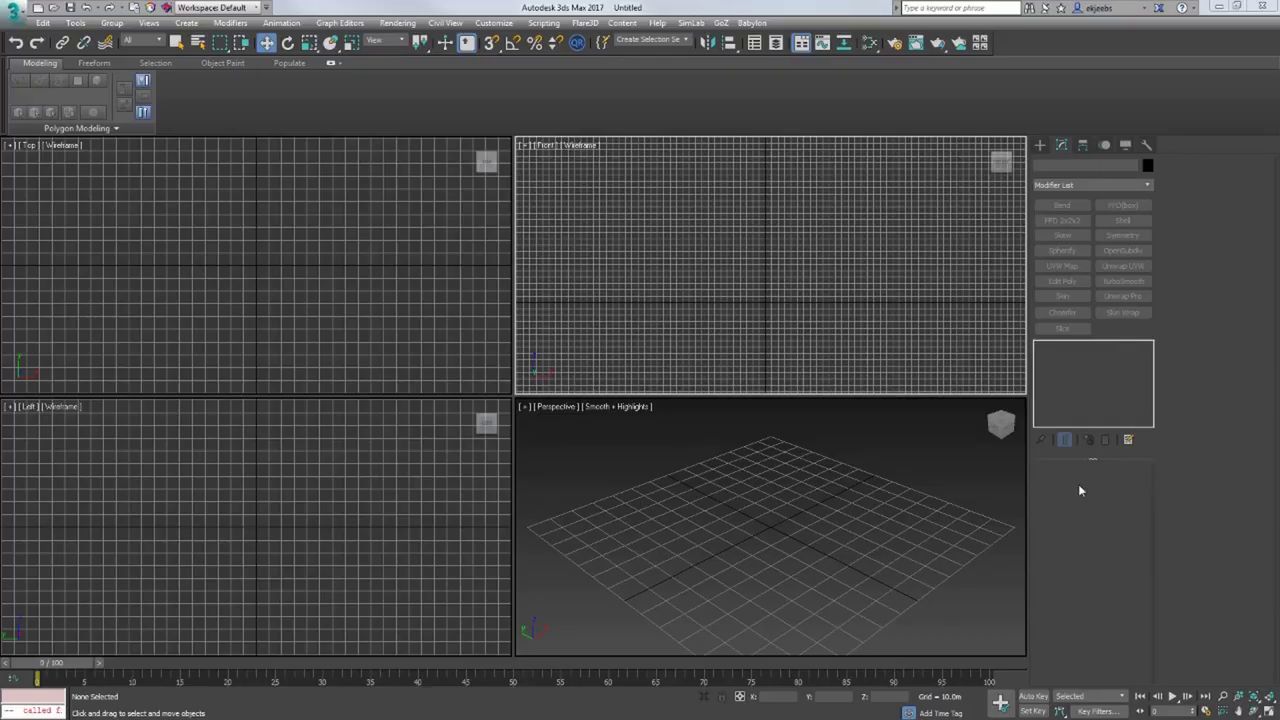
# Step: Switch to 3ds Max and create a New Game text spline near the centre of the Front view
pyautogui.moveTo(913, 298); pyautogui.dragTo(929, 279, button='middle')
pyautogui.click(1040, 144)
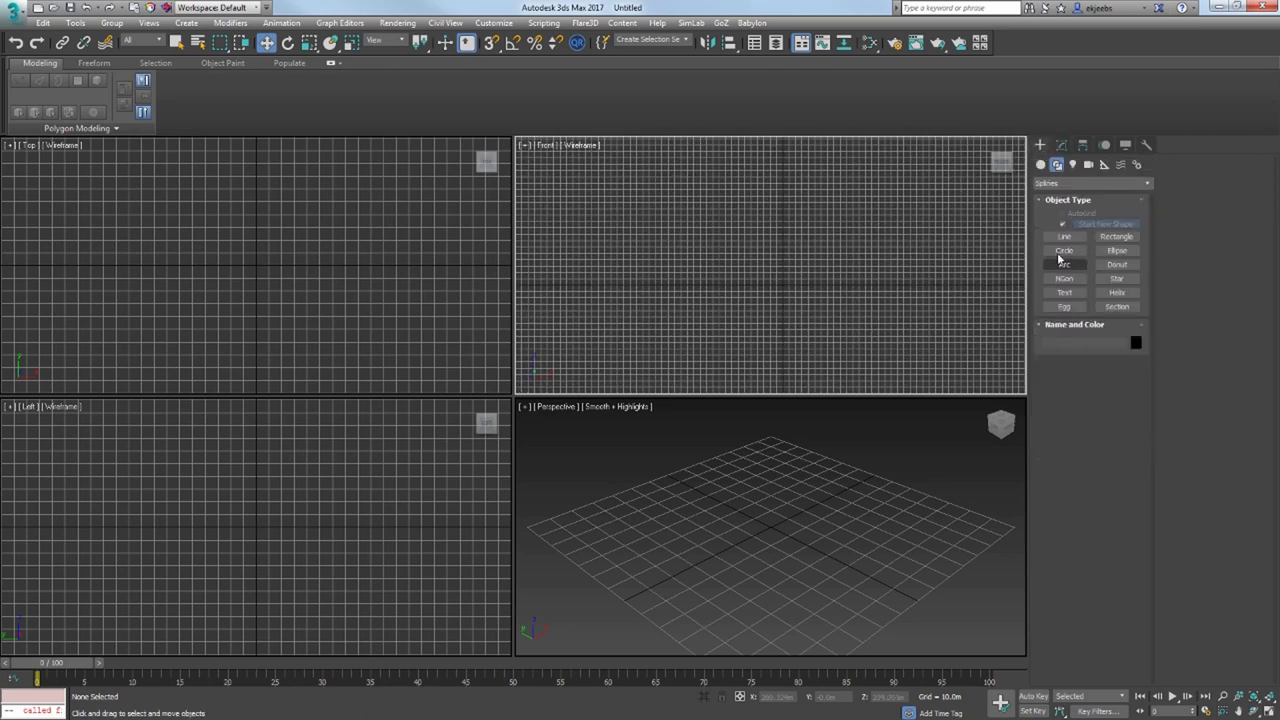
pyautogui.click(1065, 294)
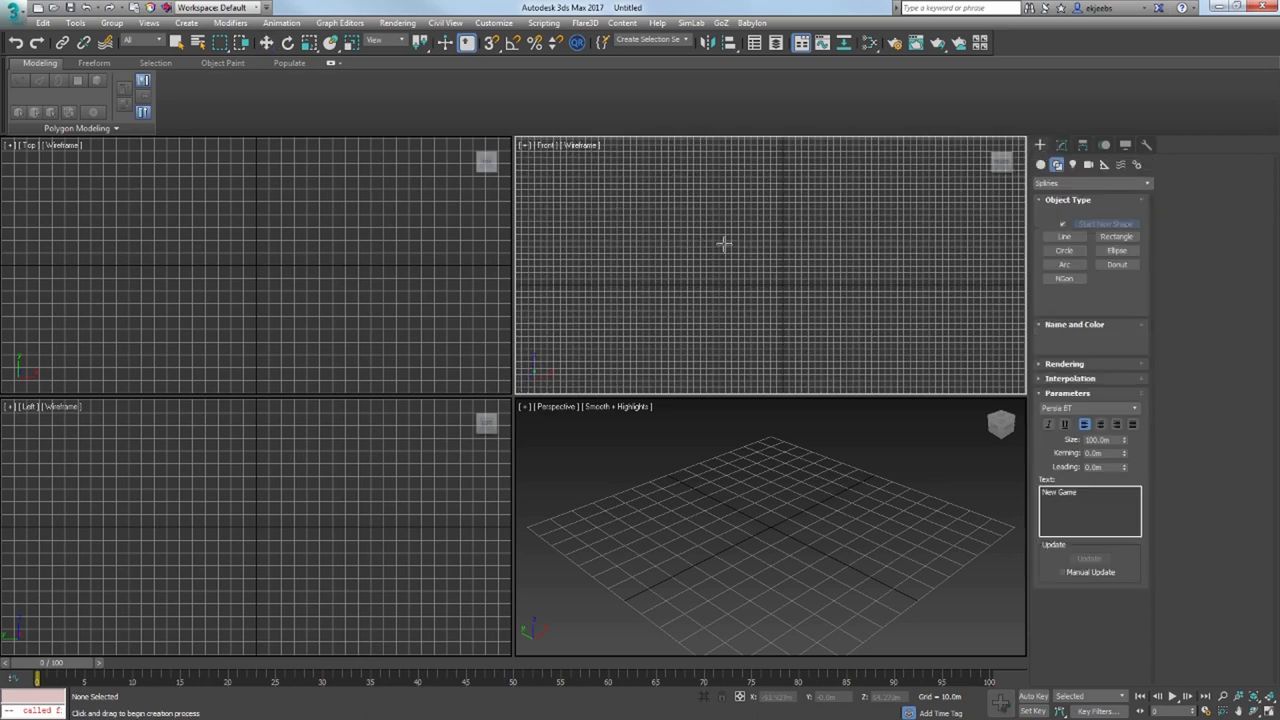
pyautogui.moveTo(740, 246); pyautogui.dragTo(790, 285)
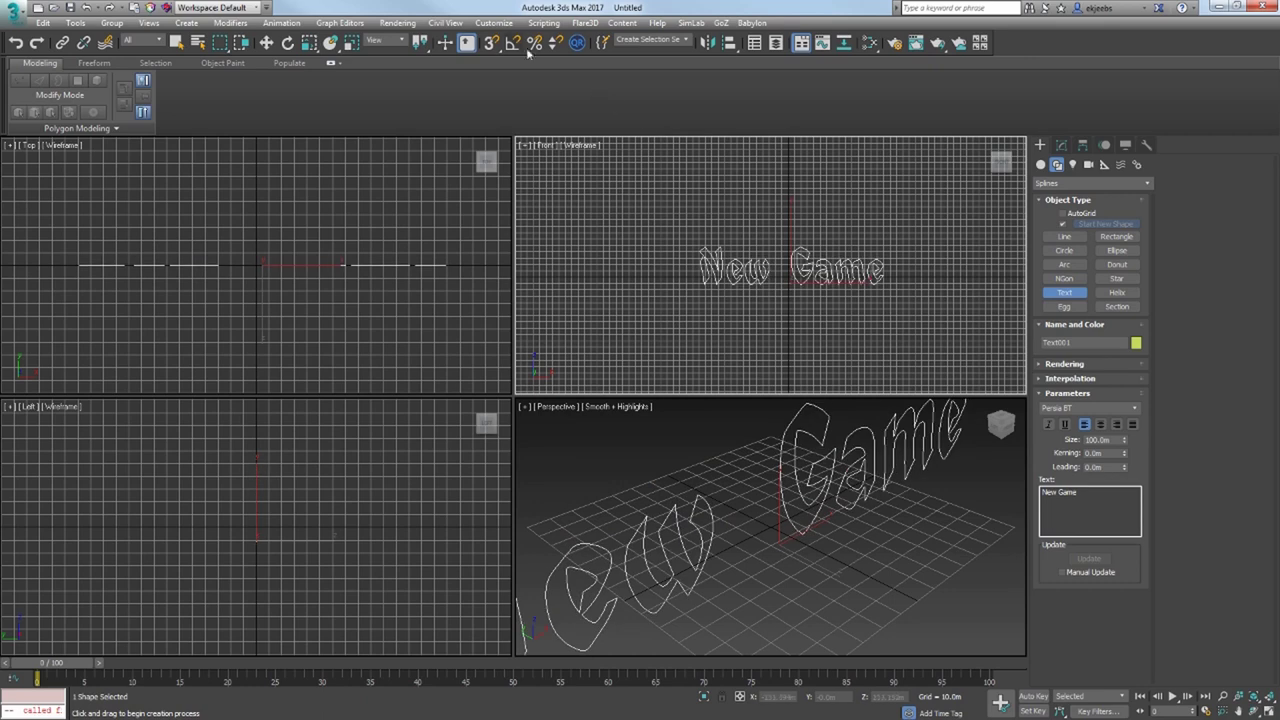
# Step: Move the New Game text spline to the world origin by zeroing its coordinates
pyautogui.click(266, 42)
pyautogui.scroll(3, 845, 347)
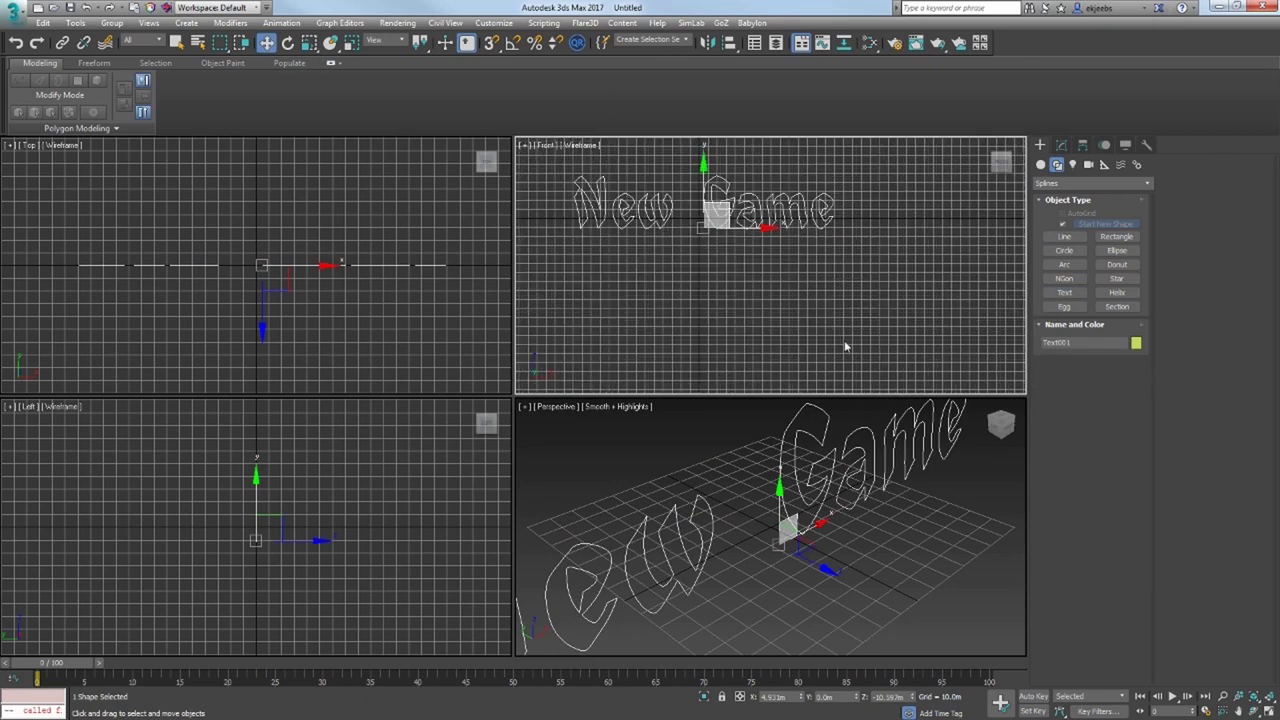
pyautogui.rightClick(801, 698)
pyautogui.rightClick(910, 698)
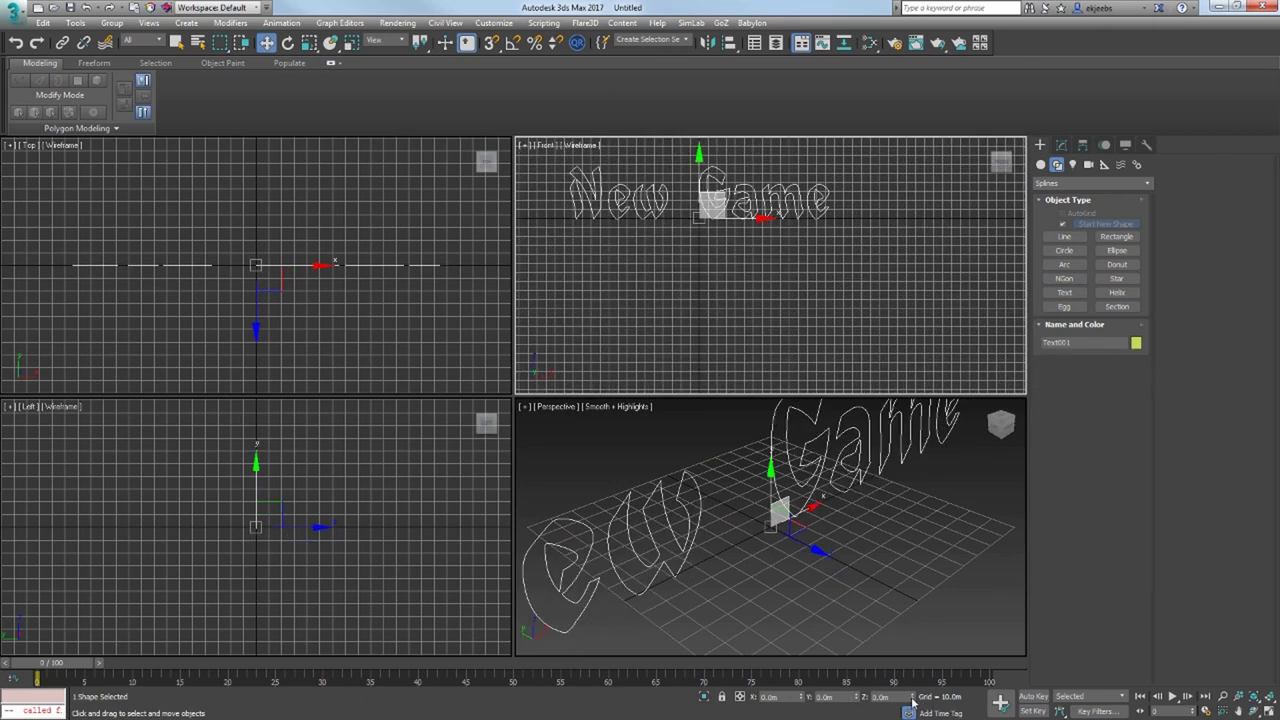
pyautogui.moveTo(791, 266); pyautogui.dragTo(802, 318, button='middle')
# Step: Change the font of the New Game text to Recria
pyautogui.click(1061, 145)
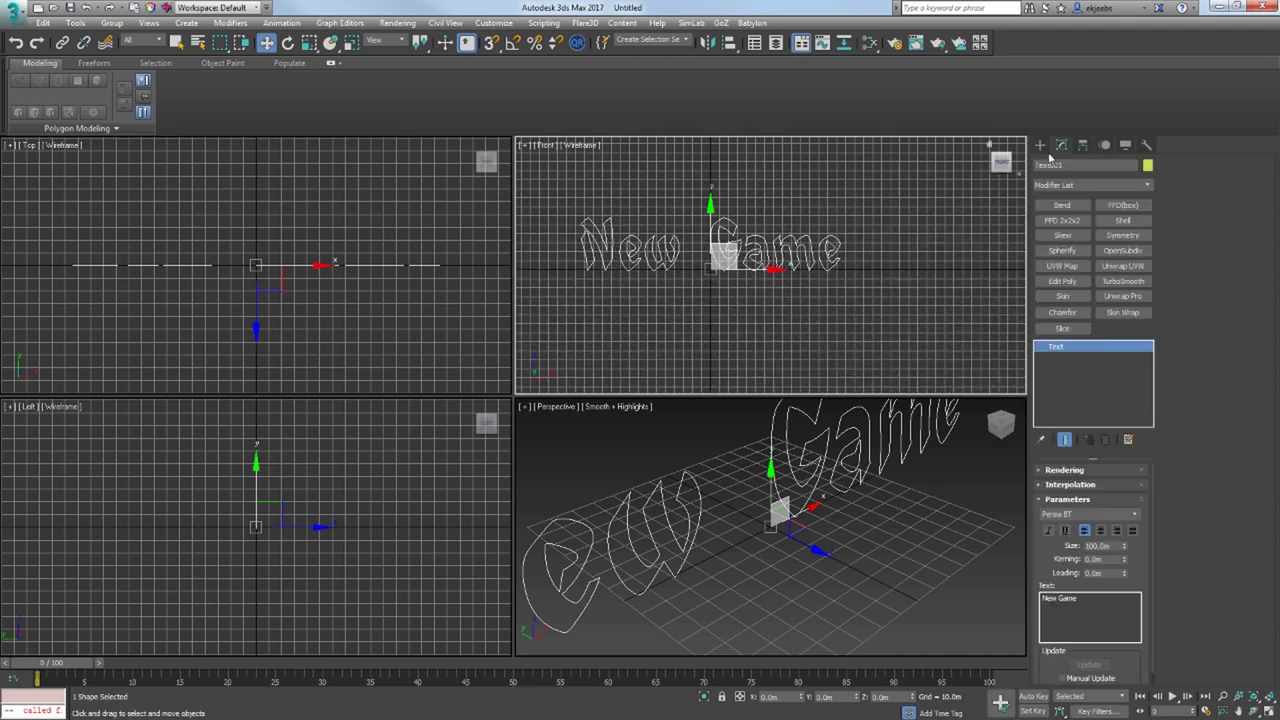
pyautogui.scroll(-3, 812, 258)
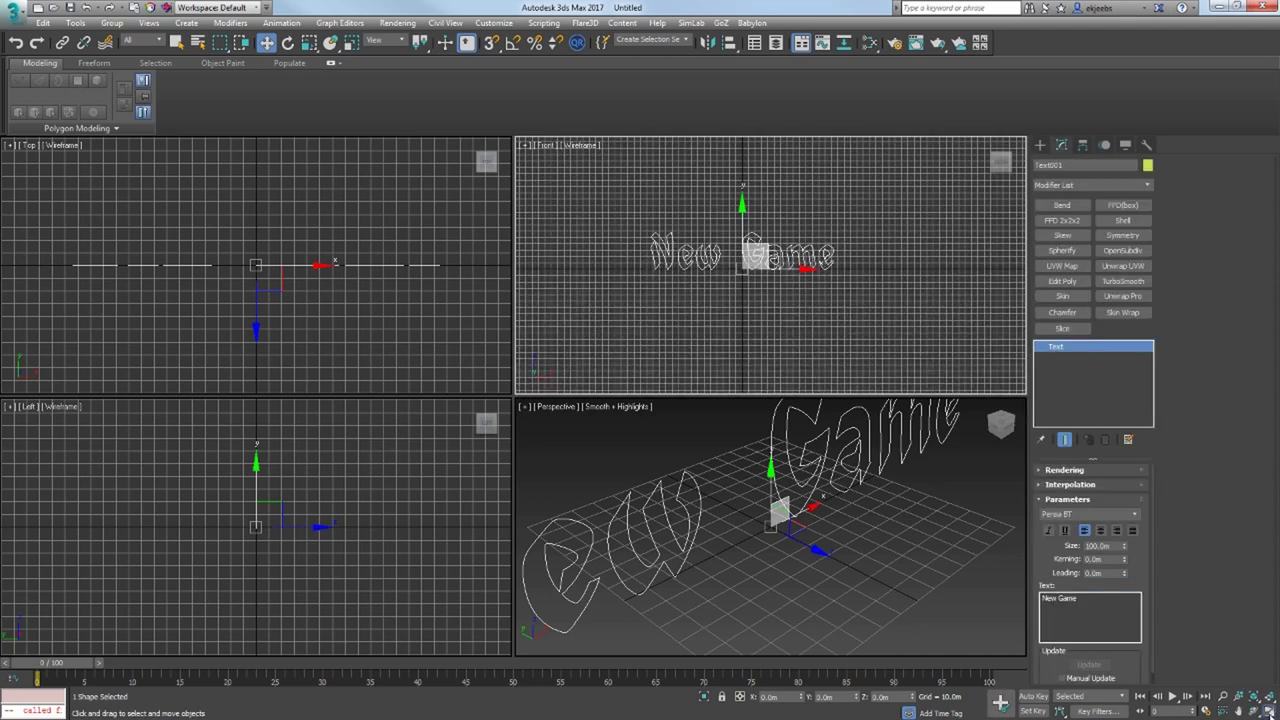
pyautogui.hotkey('alt', 'w')
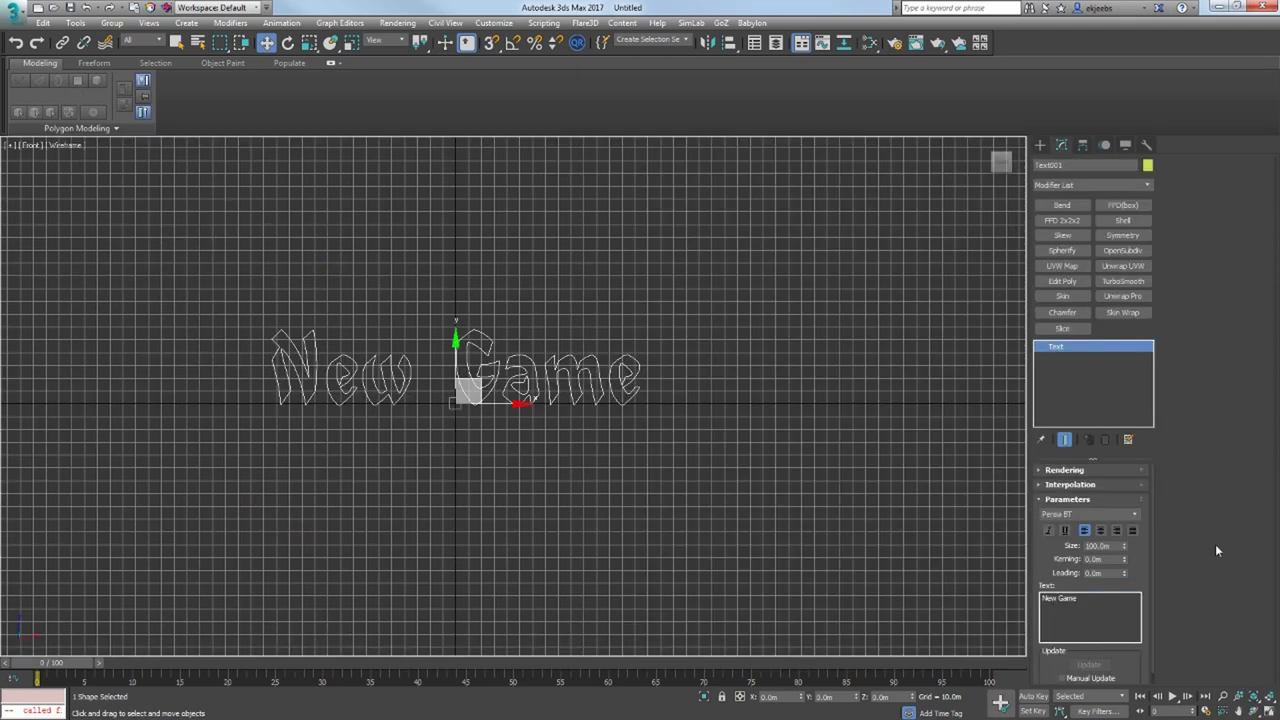
pyautogui.click(1137, 513)
pyautogui.click(1137, 513)
pyautogui.scroll(-3, 1105, 511)
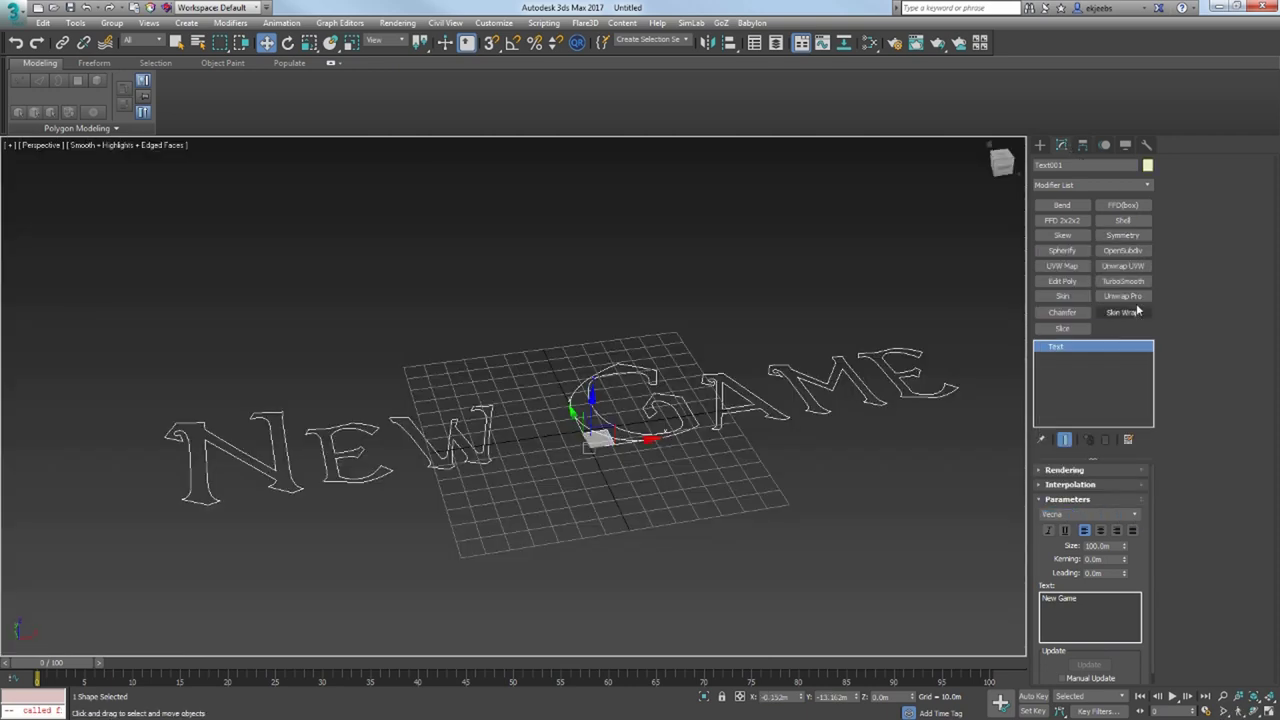
# Step: Apply the Bevel modifier to the New Game text spline
pyautogui.click(1129, 184)
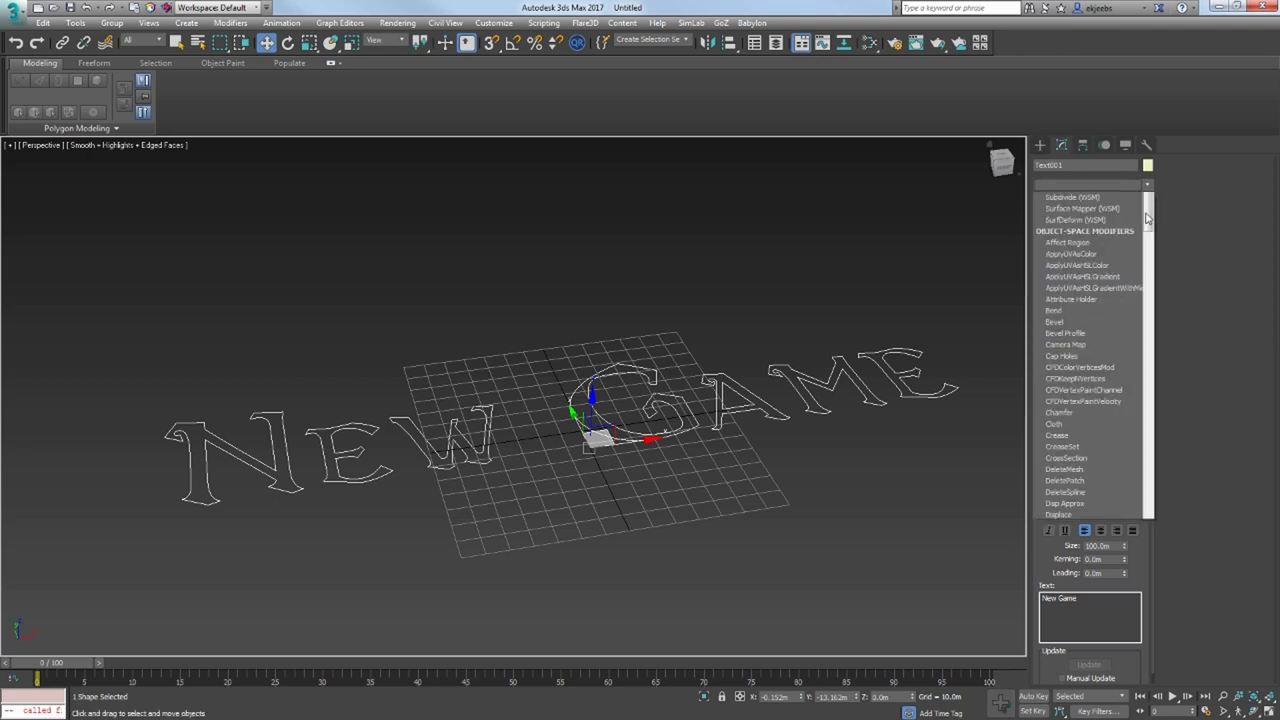
pyautogui.scroll(-4, 1100, 350)
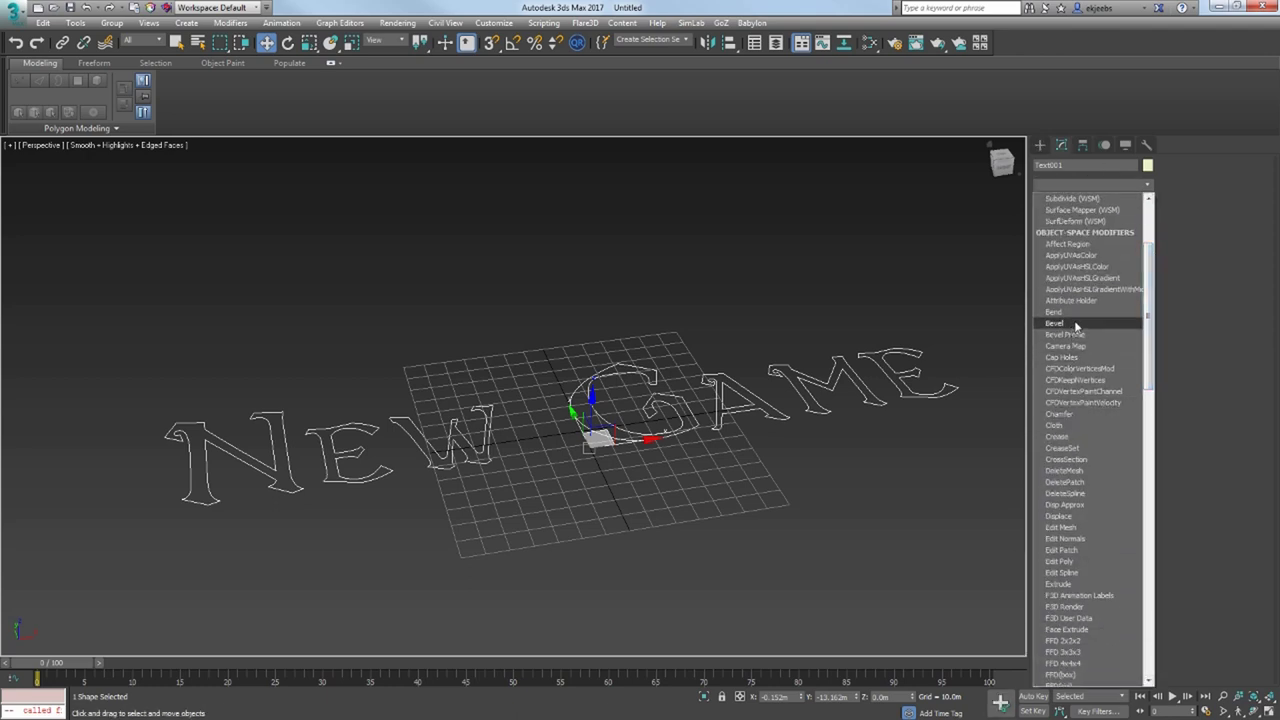
pyautogui.click(1055, 323)
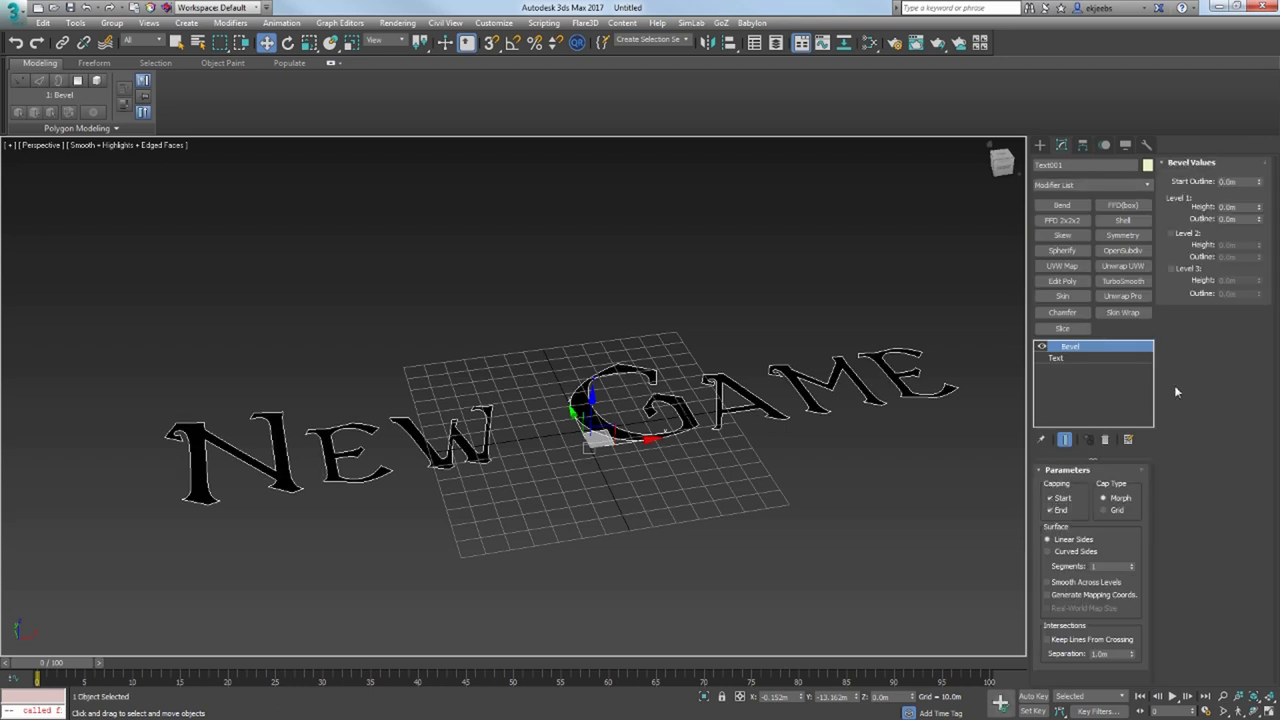
pyautogui.moveTo(590, 452); pyautogui.dragTo(703, 417, button='middle')
pyautogui.scroll(3, 417, 422)
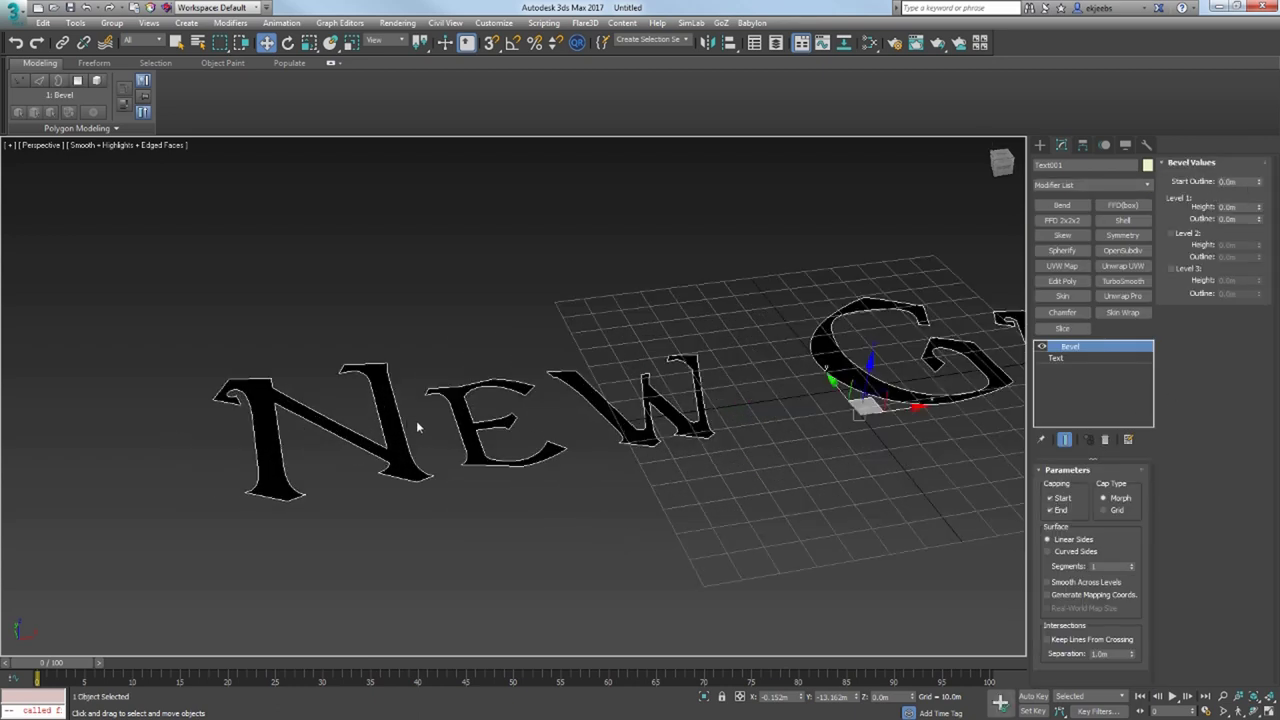
pyautogui.moveTo(427, 404); pyautogui.dragTo(460, 390, button='middle')
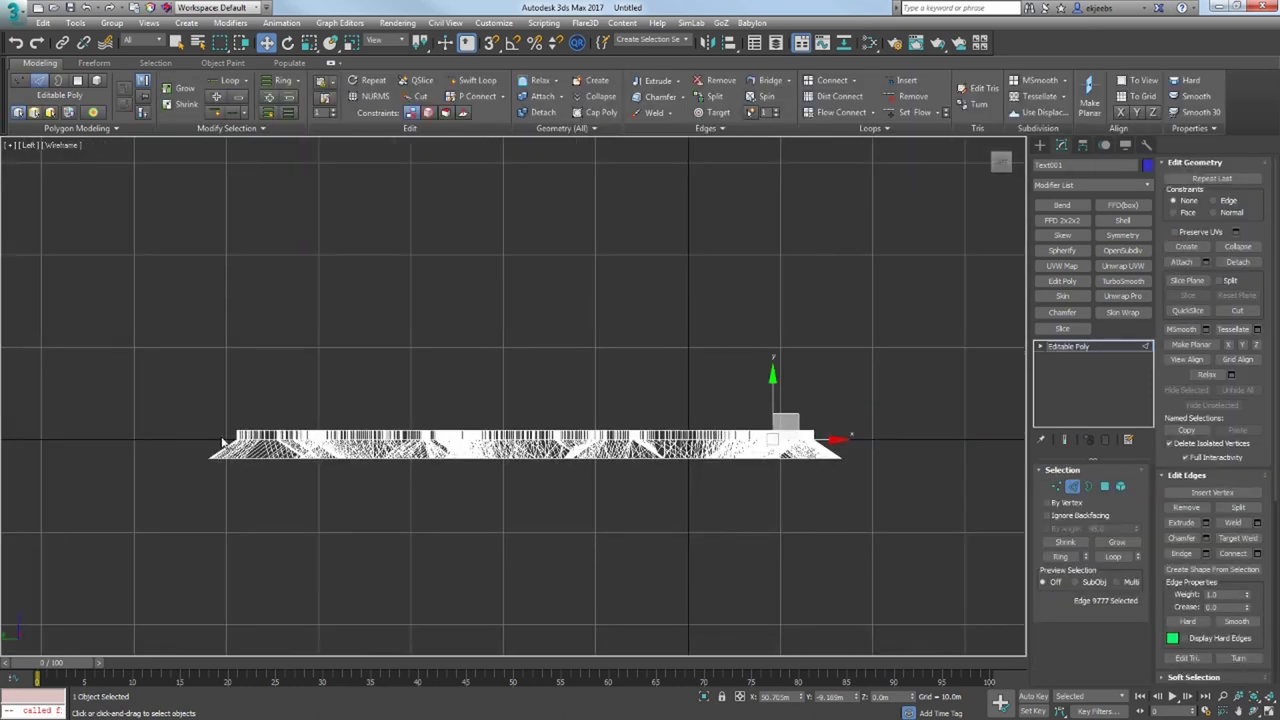
# Step: Select the edges running across the middle of the bevelled letters in the Left view and remove them with their vertices
pyautogui.moveTo(222, 441); pyautogui.dragTo(890, 447)
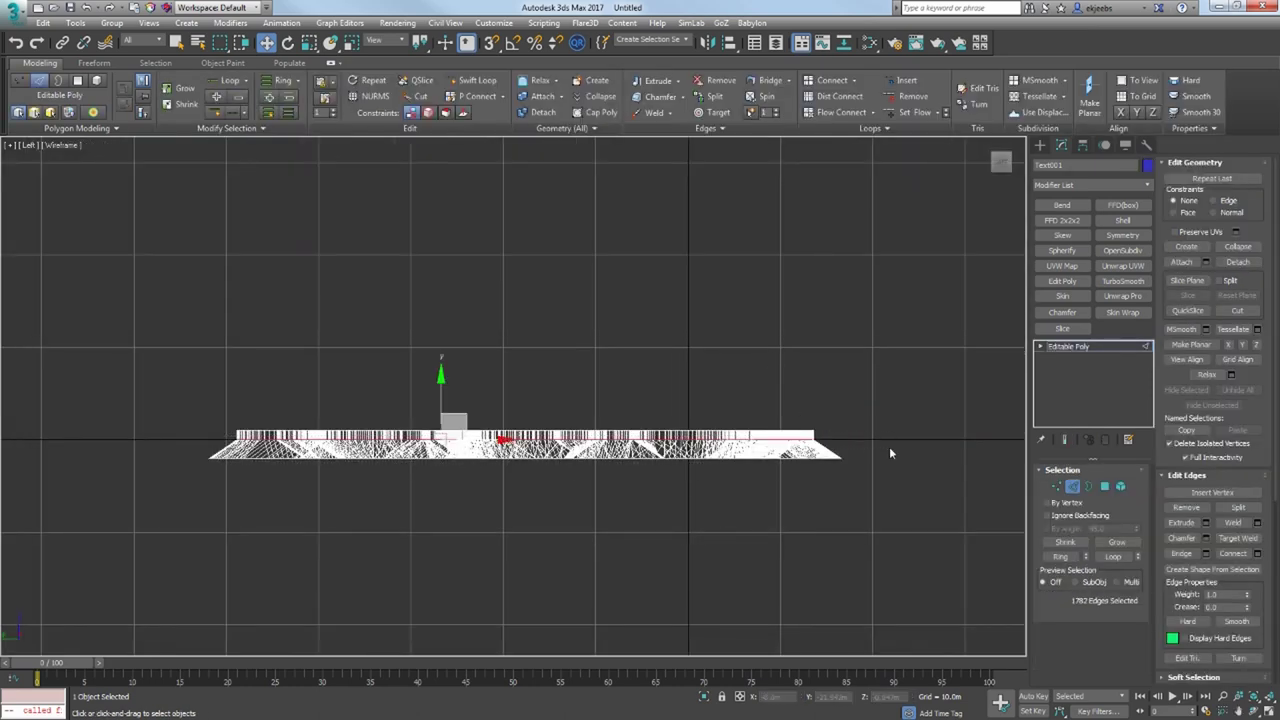
pyautogui.hotkey('ctrl', 'BackSpace')
pyautogui.hotkey('alt', 'w')
pyautogui.middleClick(800, 450)
pyautogui.hotkey('alt', 'w')
pyautogui.keyDown('alt'); pyautogui.moveTo(752, 405); pyautogui.dragTo(686, 446, button='middle'); pyautogui.keyUp('alt')
pyautogui.scroll(-4, 747, 476)
pyautogui.keyDown('alt'); pyautogui.moveTo(686, 446); pyautogui.dragTo(681, 457, button='middle'); pyautogui.keyUp('alt')
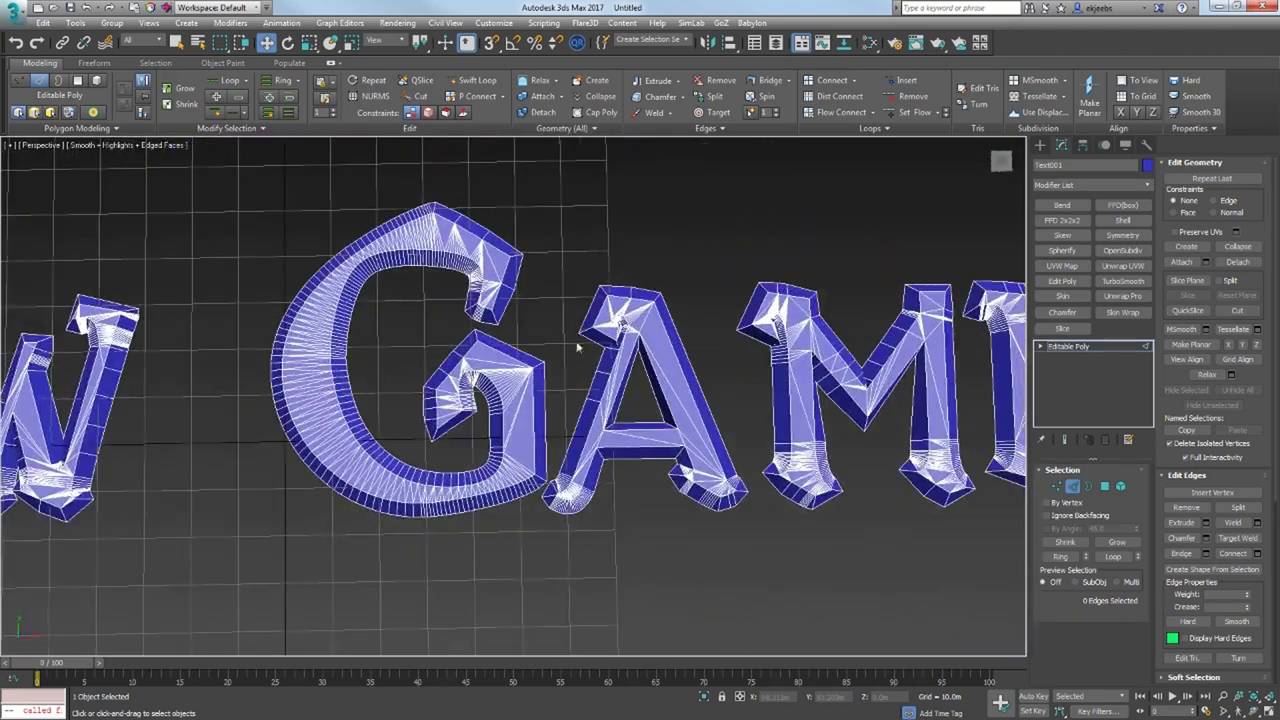
pyautogui.click(159, 147)
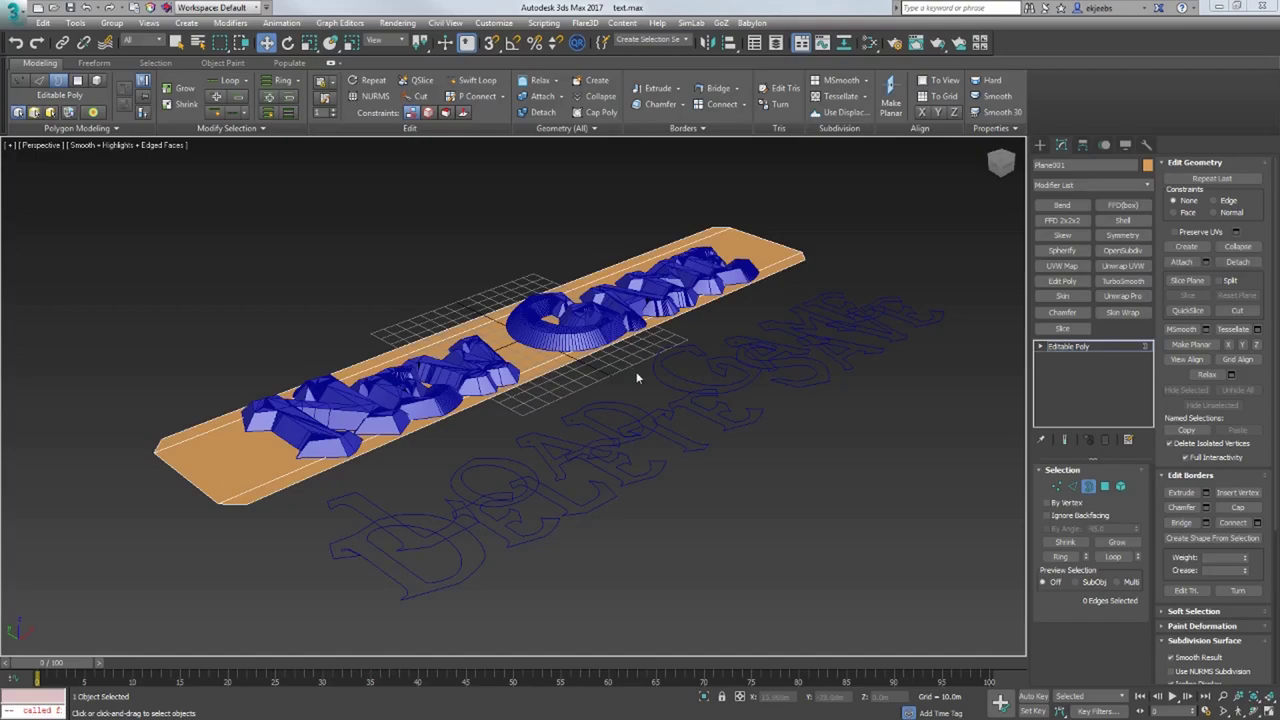
# Step: Select the outer border of the orange plate beneath the New Game lettering
pyautogui.keyDown('alt'); pyautogui.moveTo(636, 377); pyautogui.dragTo(598, 478, button='middle'); pyautogui.keyUp('alt')
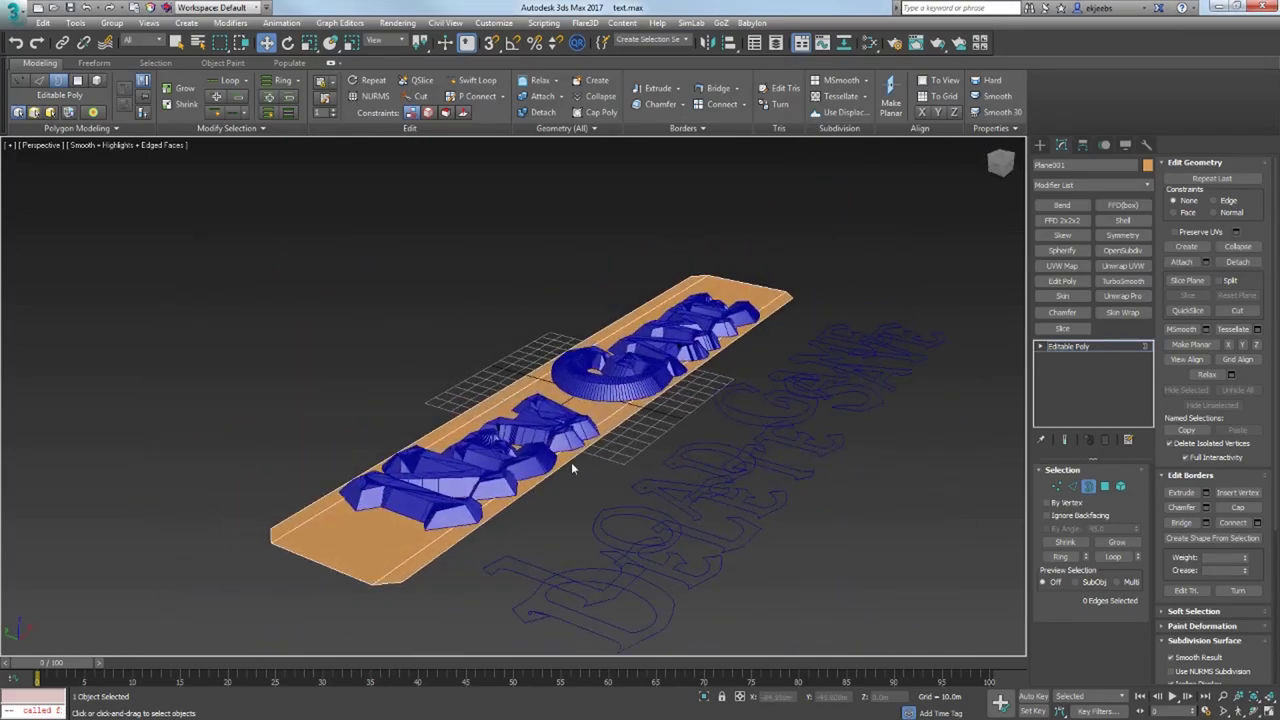
pyautogui.click(416, 441)
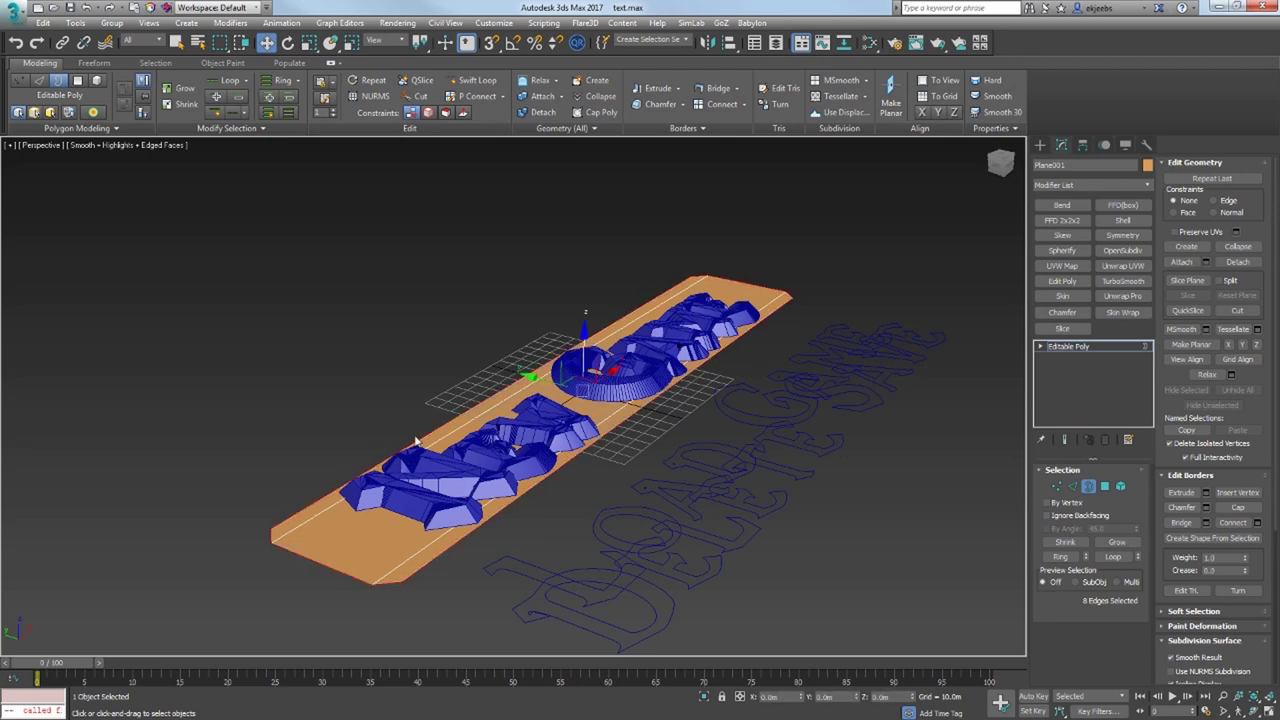
pyautogui.moveTo(590, 504); pyautogui.dragTo(484, 560, button='middle')
pyautogui.scroll(1, 542, 404)
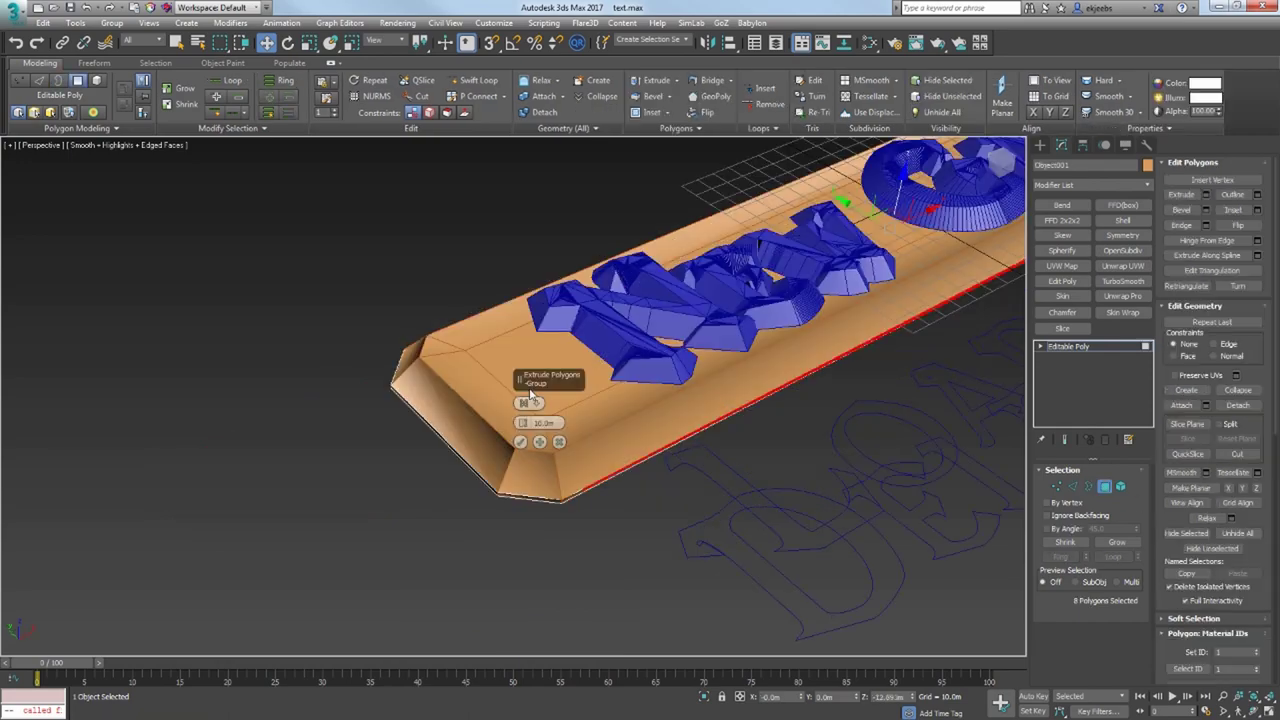
# Step: Extrude the selected rim polygons around the plate, adjusting the extrusion type and height
pyautogui.click(524, 403)
pyautogui.moveTo(523, 423); pyautogui.dragTo(527, 382)
pyautogui.keyDown('alt'); pyautogui.moveTo(585, 330); pyautogui.dragTo(510, 376, button='middle'); pyautogui.keyUp('alt')
pyautogui.scroll(-4, 576, 434)
pyautogui.scroll(8, 480, 485)
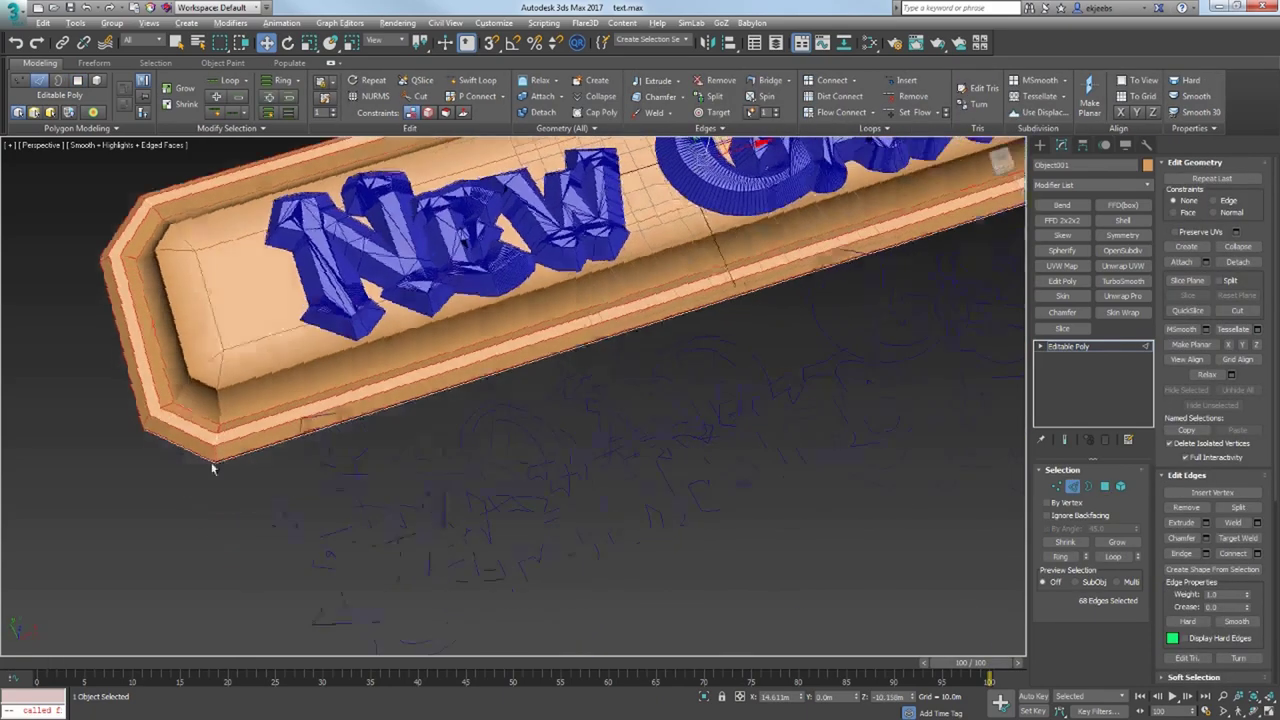
# Step: Refine the edge selection on the plate's raised frame by deselecting the short diagonal edges at its corners
pyautogui.keyDown('alt'); pyautogui.moveTo(214, 457); pyautogui.dragTo(240, 469, button='middle'); pyautogui.keyUp('alt')
pyautogui.scroll(5, 620, 431)
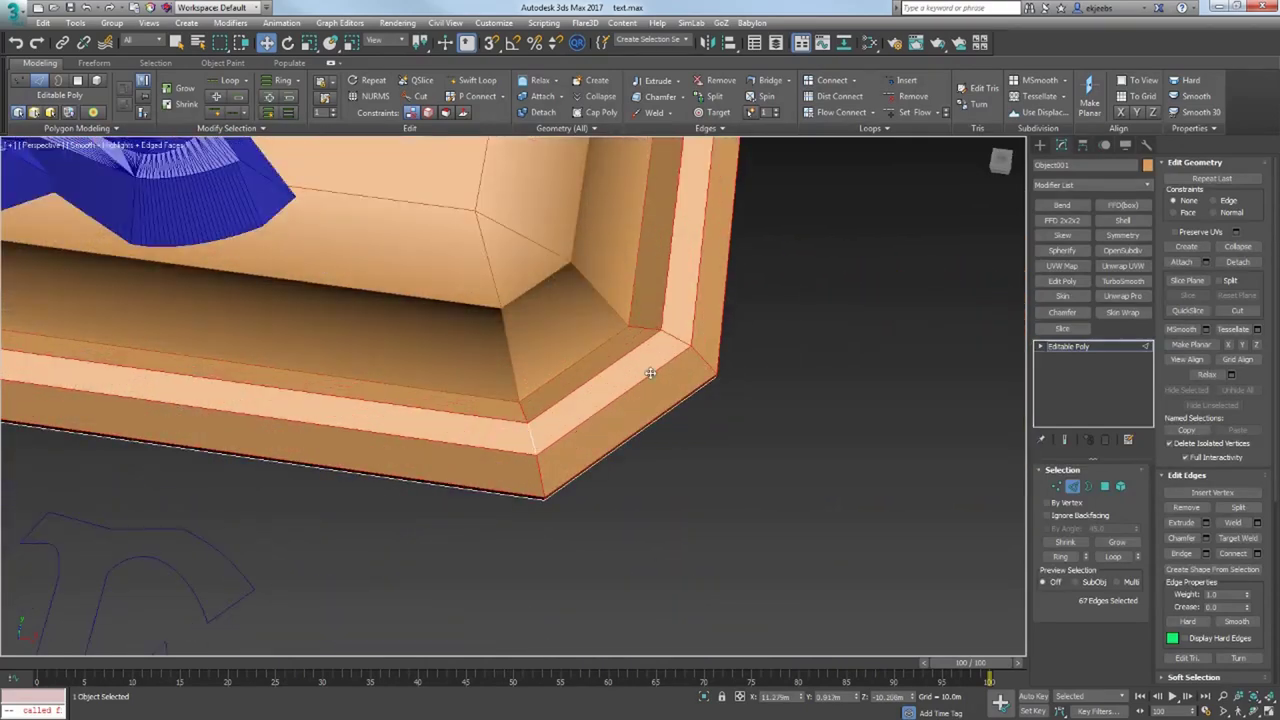
pyautogui.keyDown('alt'); pyautogui.moveTo(677, 340); pyautogui.dragTo(651, 391, button='middle'); pyautogui.keyUp('alt')
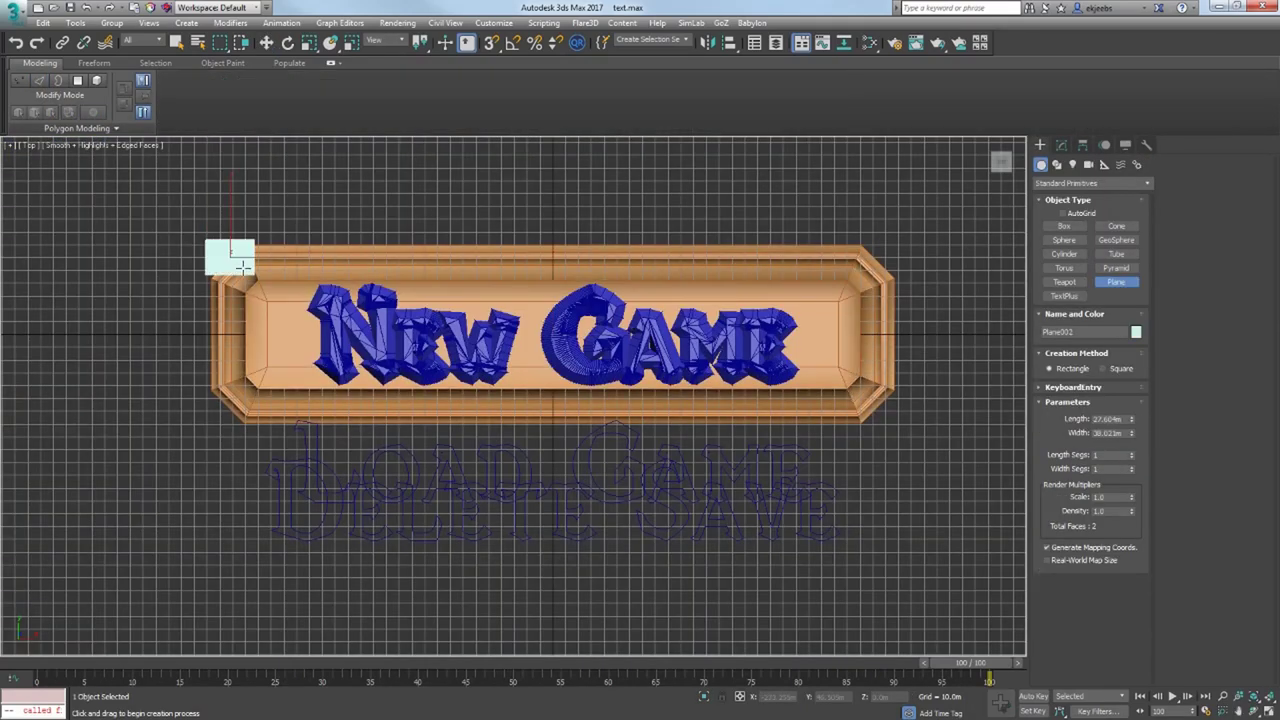
# Step: Draw a plane 150 m long over the whole New Game sign in the Top view and enter an exact width for it
pyautogui.moveTo(206, 240); pyautogui.dragTo(899, 431)
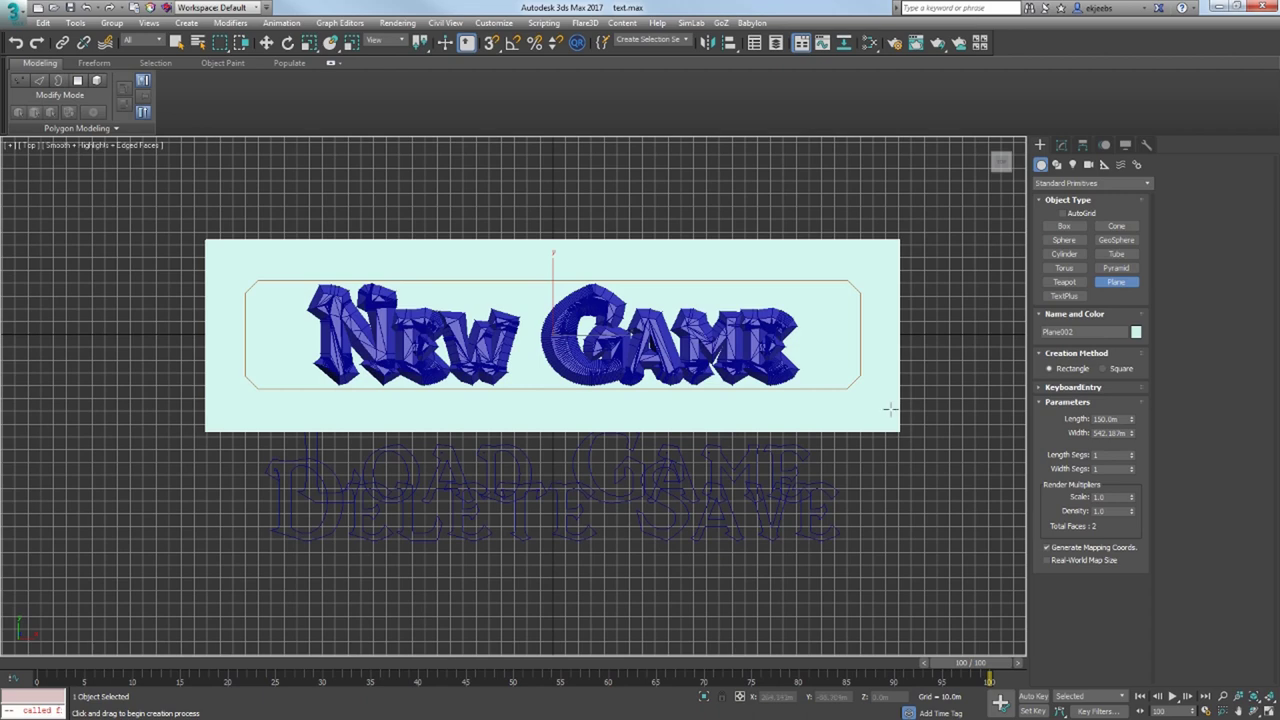
pyautogui.doubleClick(1113, 433)
pyautogui.press('Return')
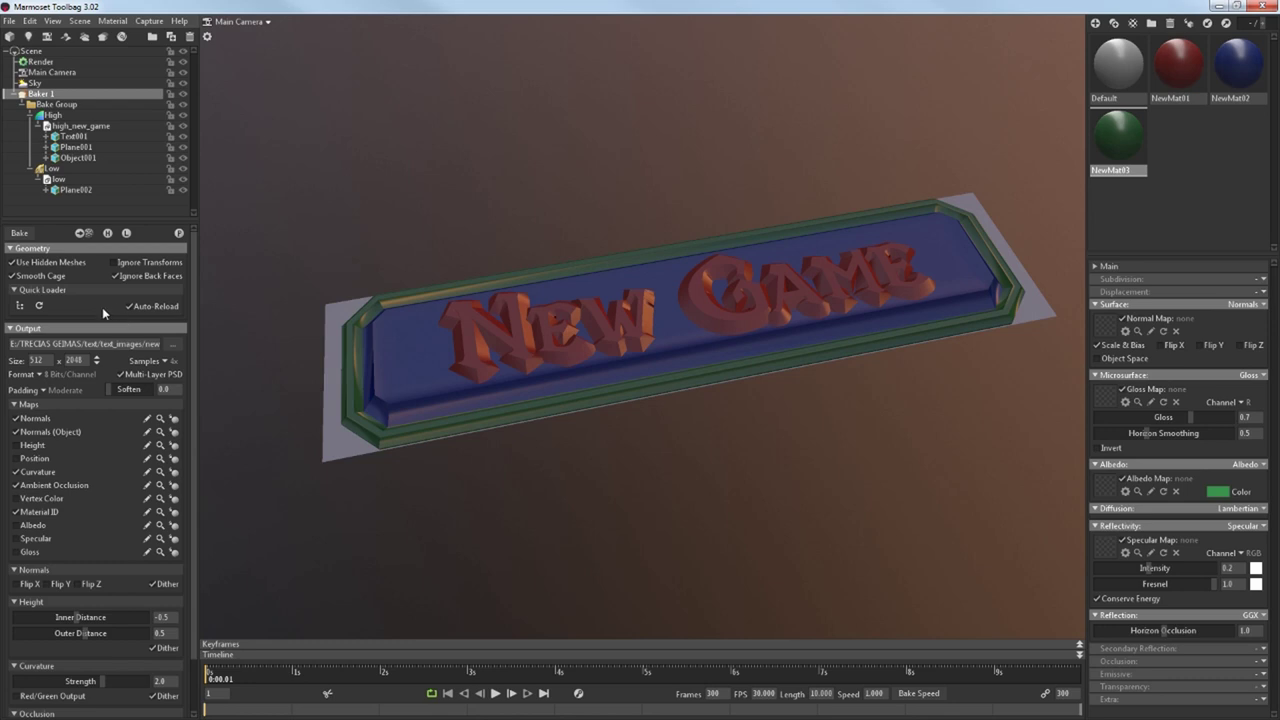
# Step: Switch to Marmoset Toolbag and bake the New Game sign's maps onto the low-poly plane
pyautogui.click(22, 234)
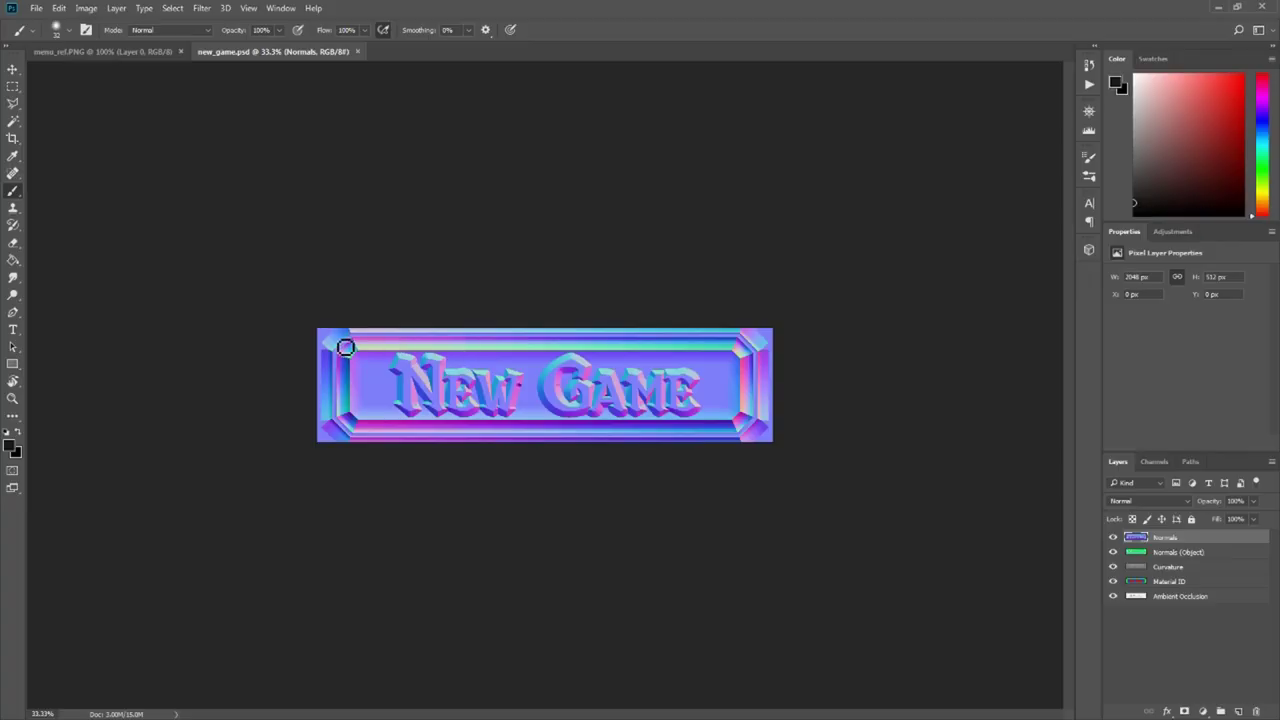
# Step: Inspect the New Game sign's baked maps, hiding the Normals, Normals (Object), Curvature and Material ID layers one after another
pyautogui.hotkey('ctrl', '0')
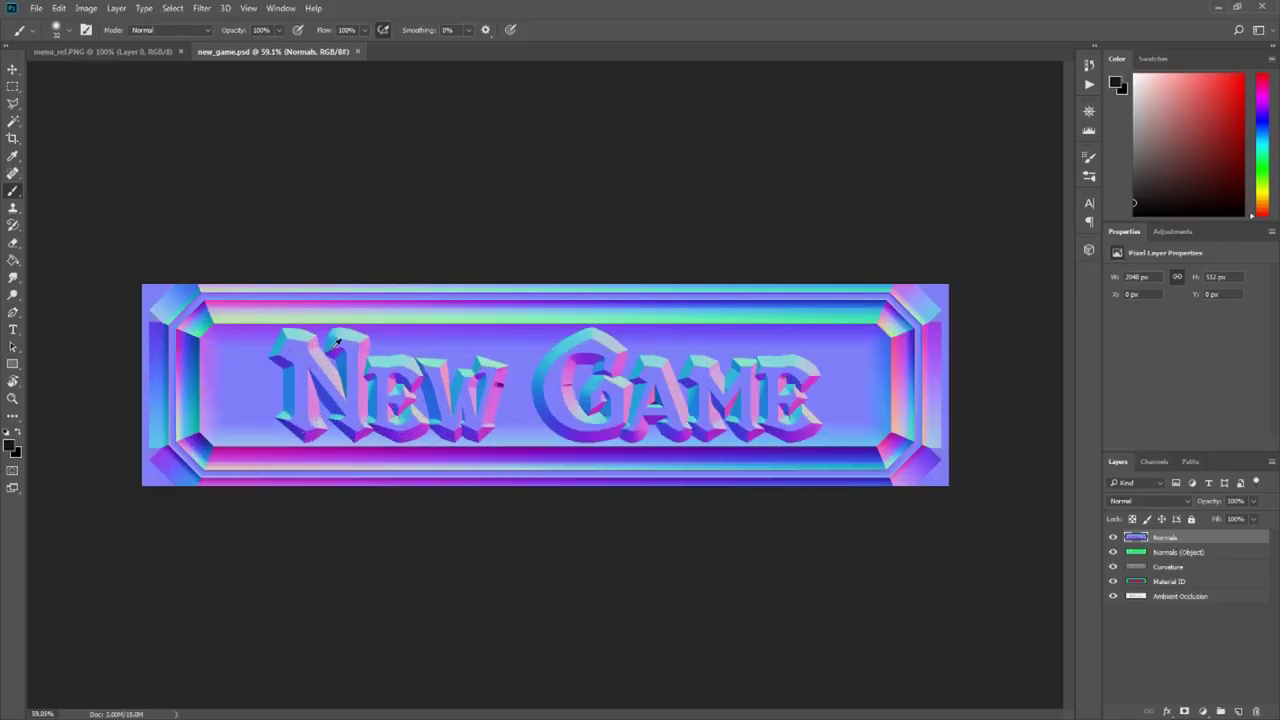
pyautogui.keyDown('alt'); pyautogui.scroll(5, 151, 349); pyautogui.keyUp('alt')
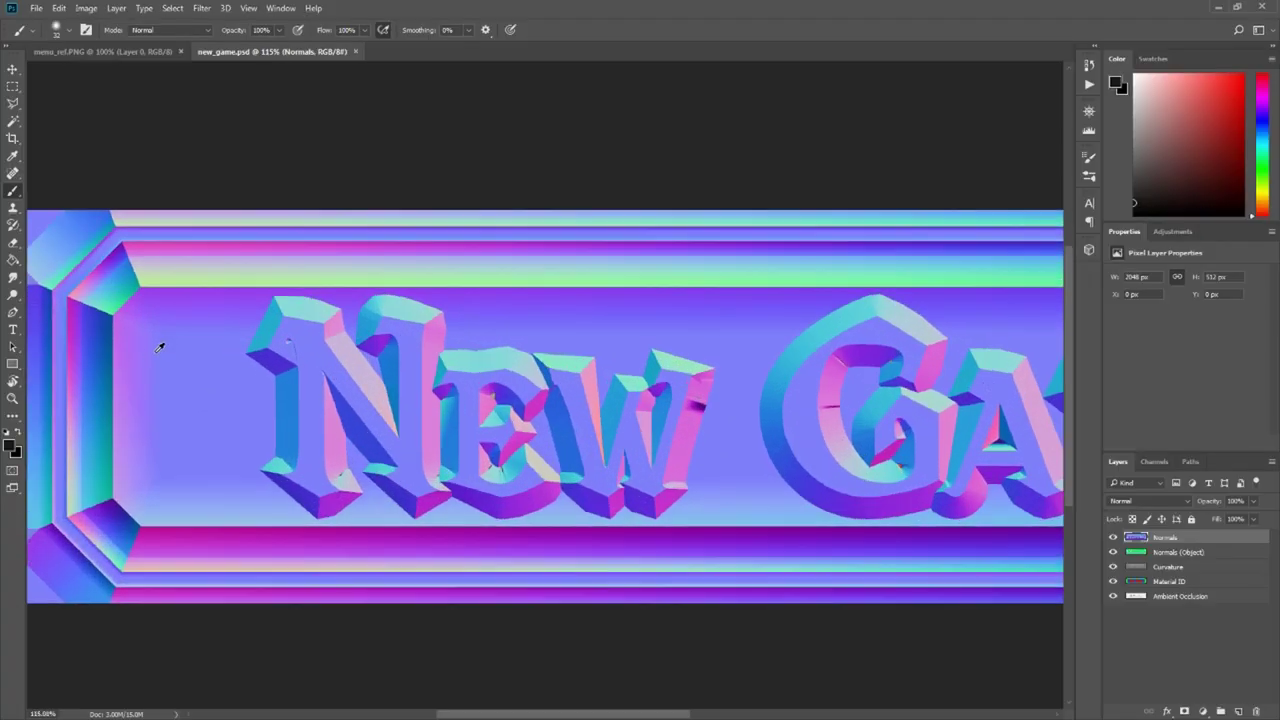
pyautogui.moveTo(155, 348); pyautogui.dragTo(205, 347)
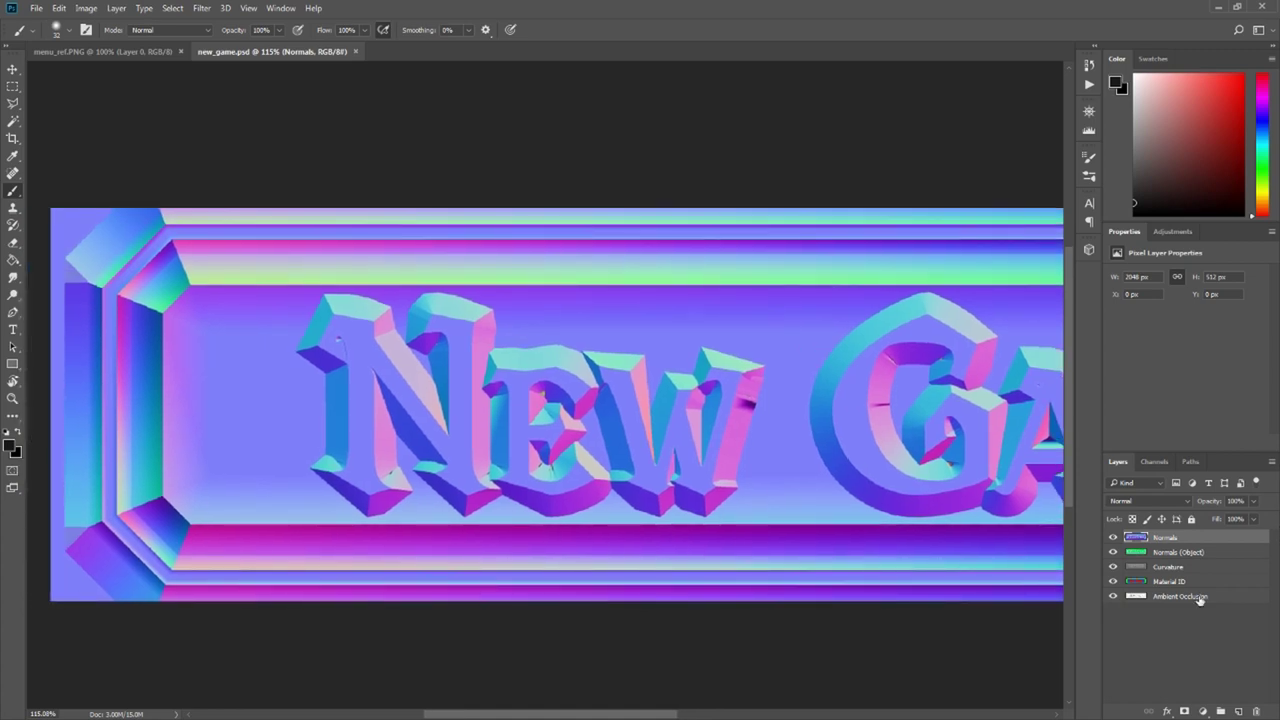
pyautogui.click(1113, 538)
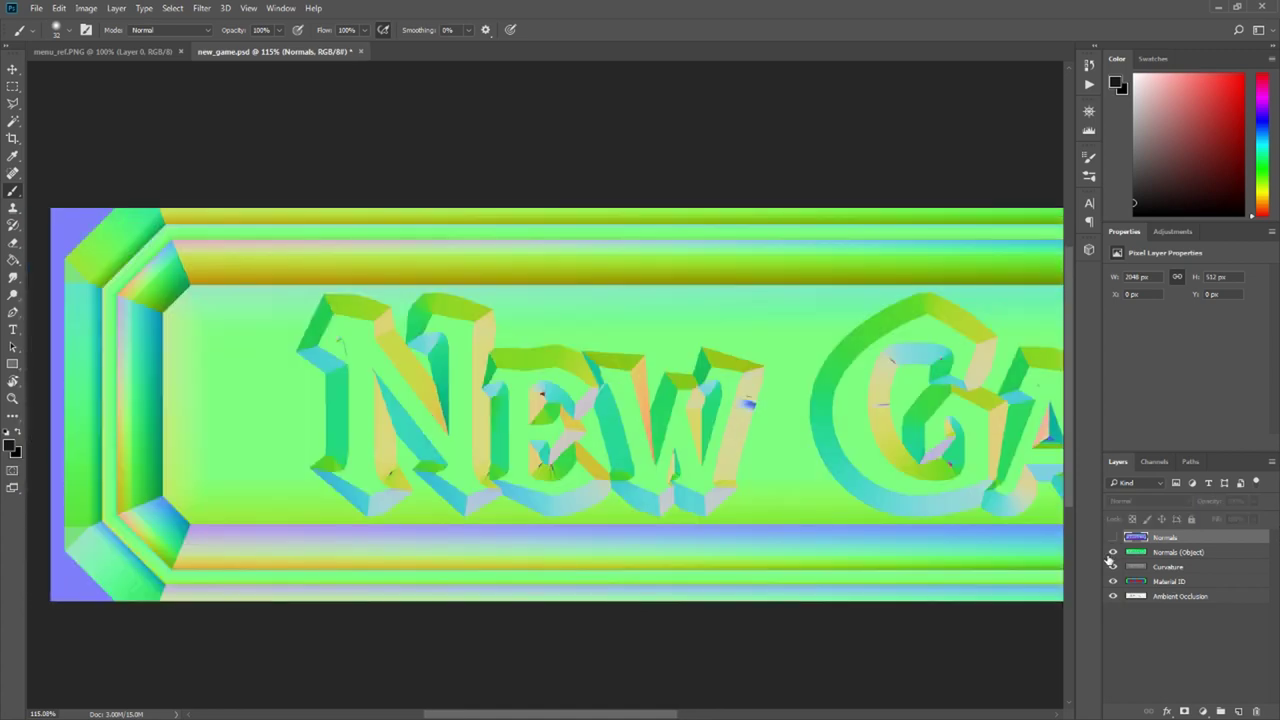
pyautogui.click(1112, 553)
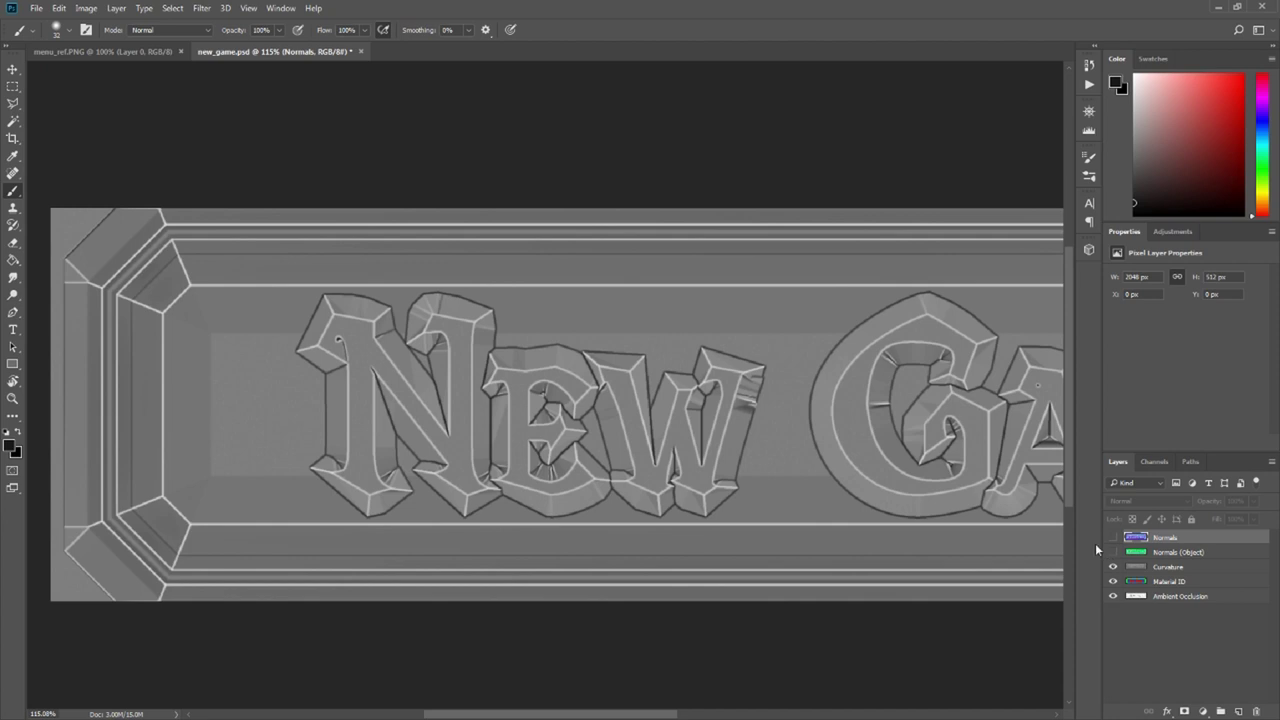
pyautogui.keyDown('alt'); pyautogui.scroll(-1, 877, 398); pyautogui.keyUp('alt')
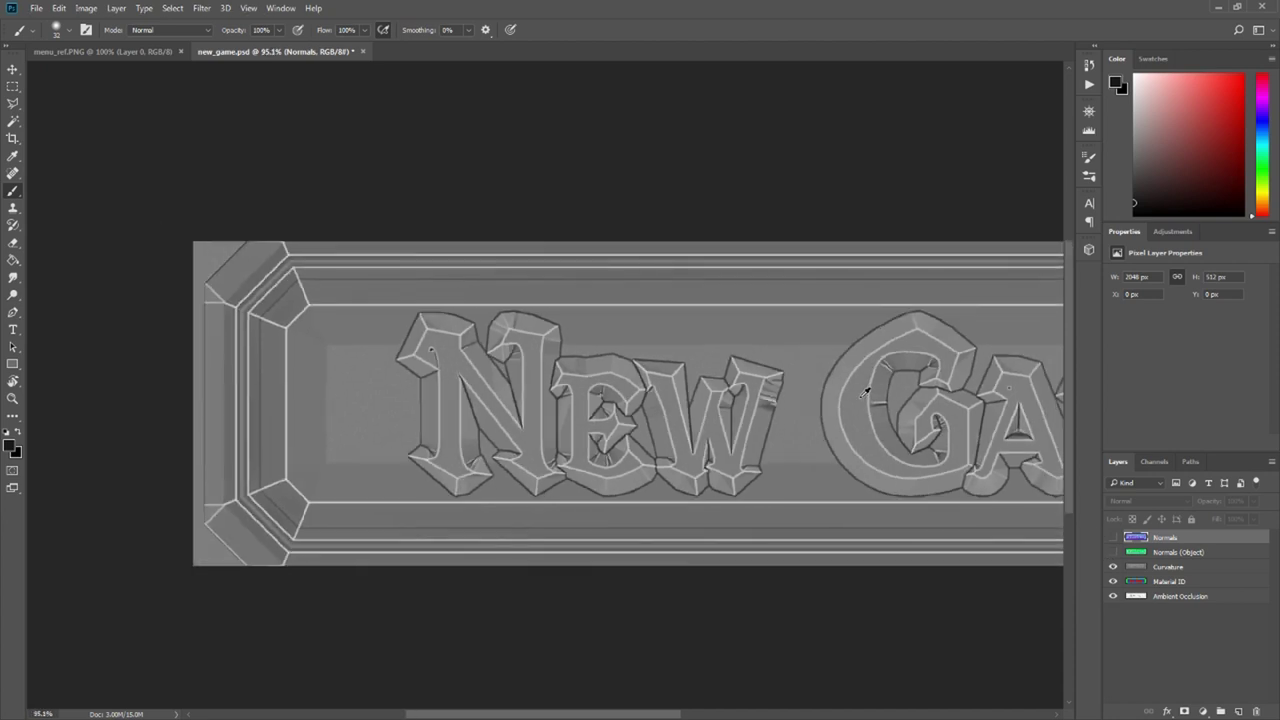
pyautogui.moveTo(826, 386); pyautogui.dragTo(605, 333)
pyautogui.keyDown('alt'); pyautogui.scroll(-3, 662, 347); pyautogui.keyUp('alt')
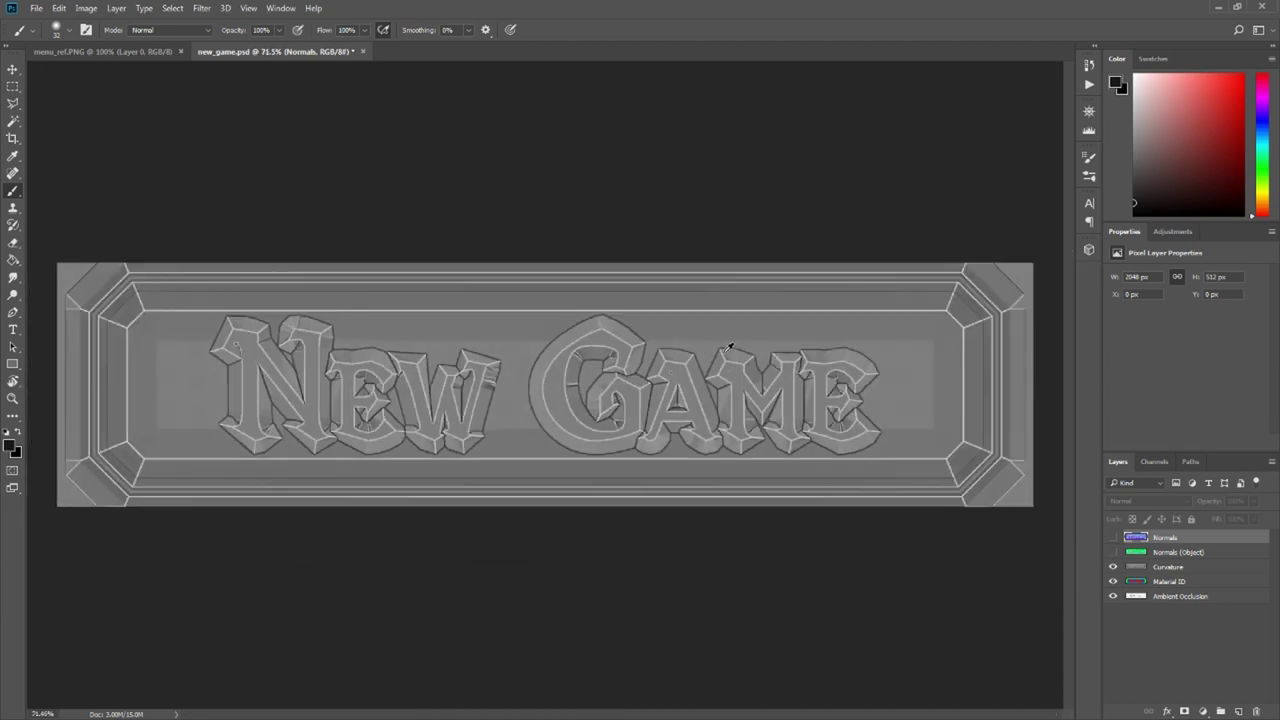
pyautogui.click(1113, 567)
pyautogui.click(1113, 581)
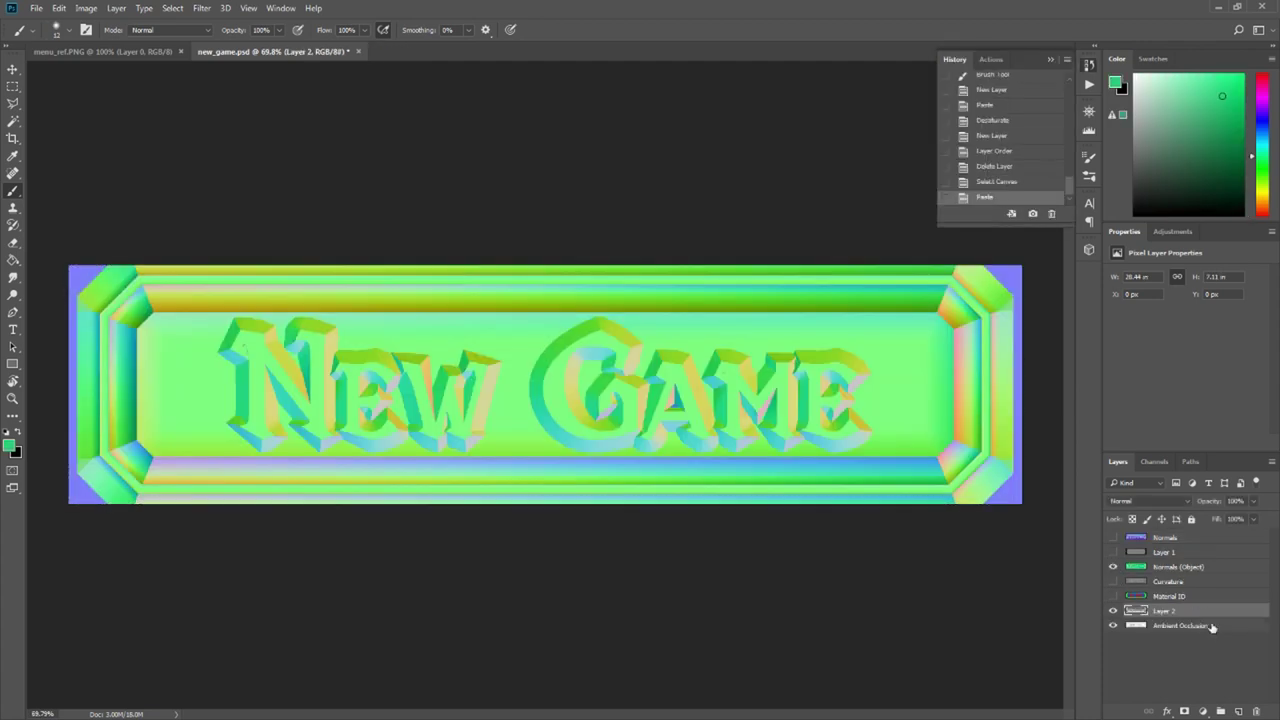
# Step: Move the greyscale Layer 2 below Ambient Occlusion and invert it with the map layers above it hidden
pyautogui.moveTo(1175, 614); pyautogui.dragTo(1175, 646)
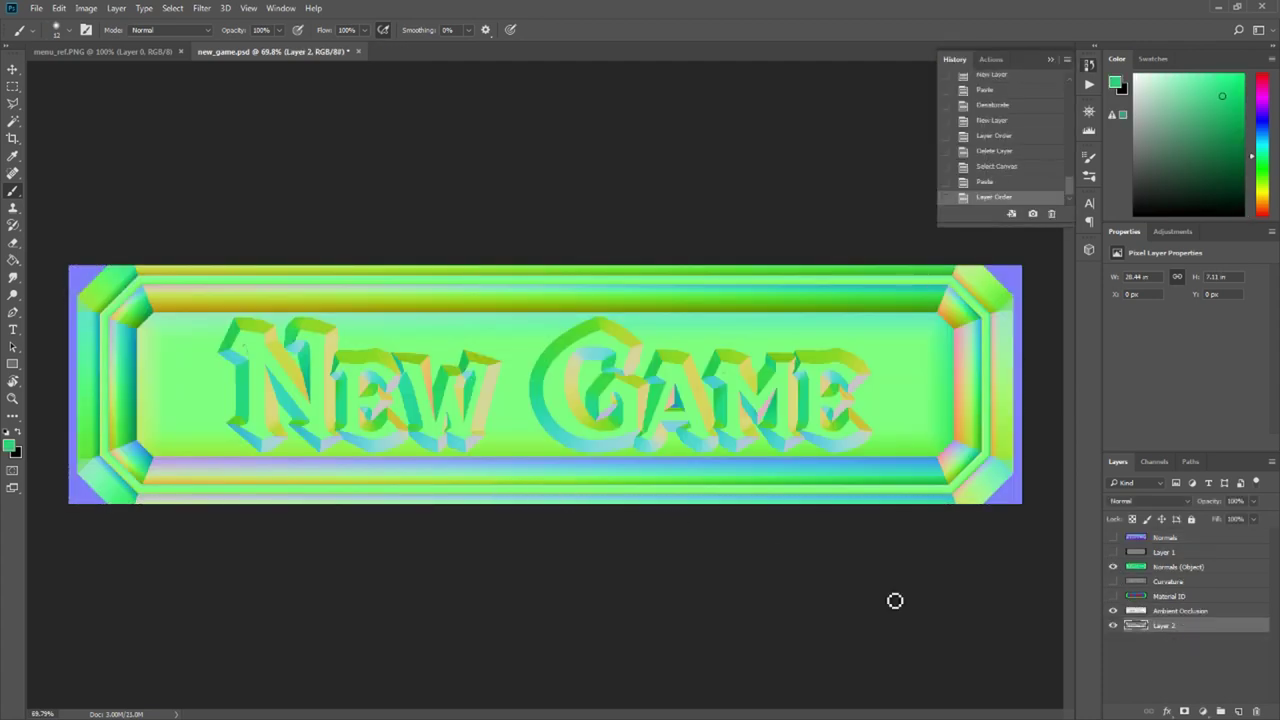
pyautogui.click(1113, 568)
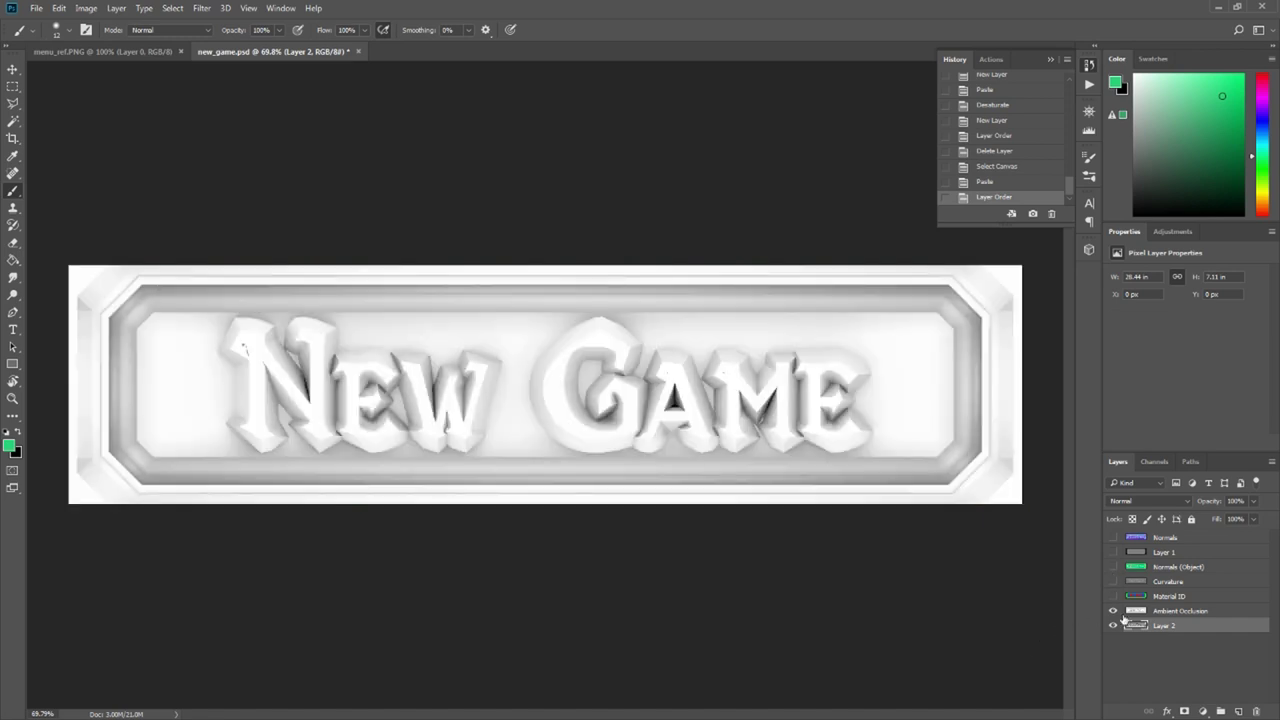
pyautogui.click(1113, 611)
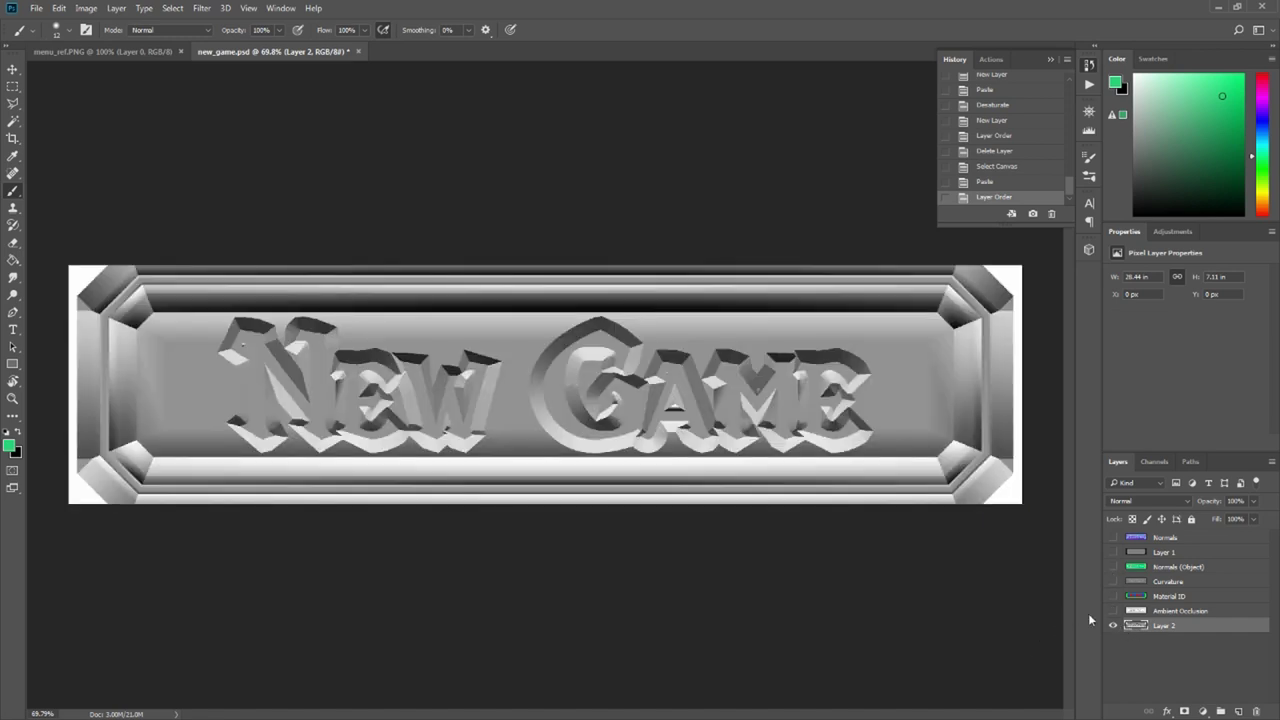
pyautogui.hotkey('ctrl', 'i')
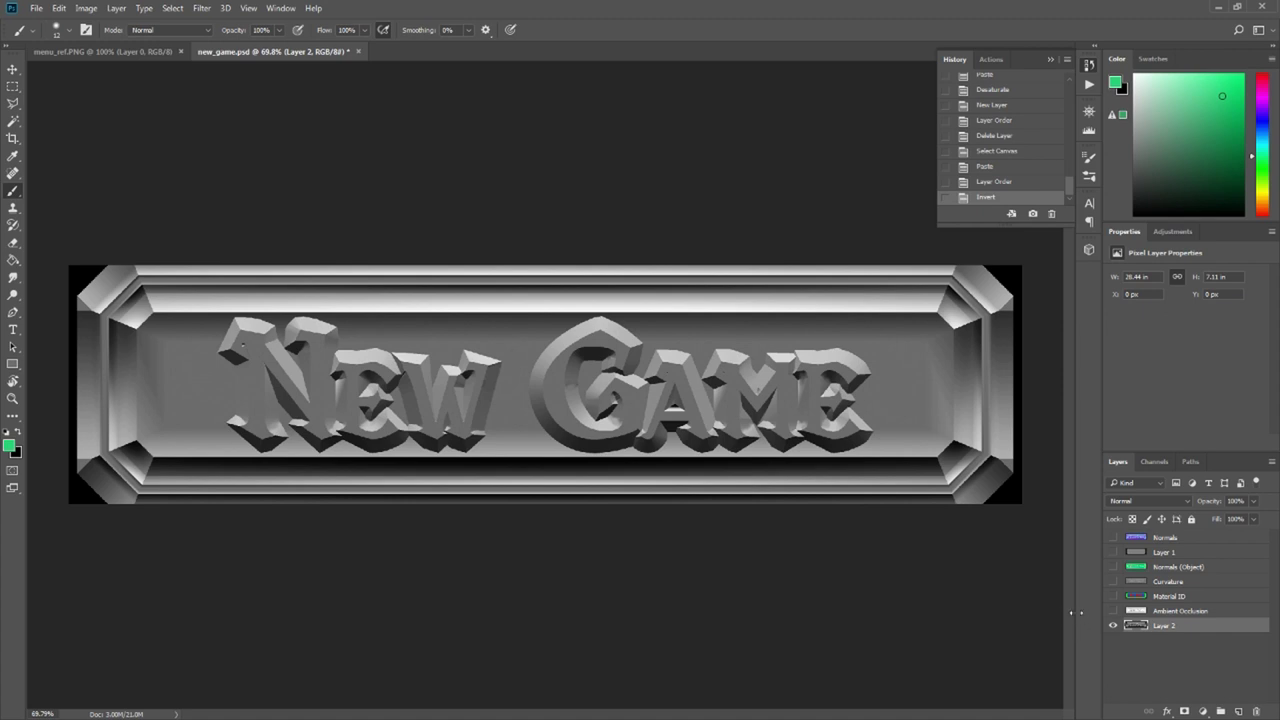
# Step: Show the Ambient Occlusion layer again, set its blending mode to Multiply and compare the sign with and without it
pyautogui.click(1114, 611)
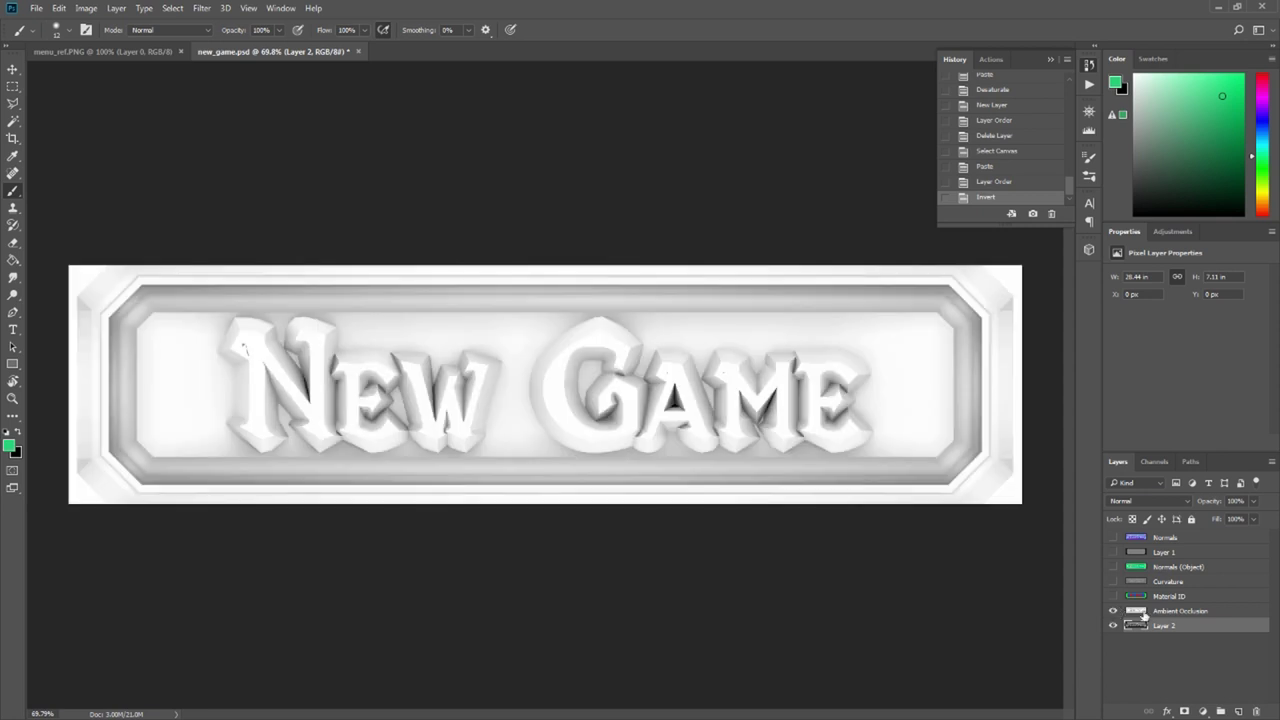
pyautogui.click(1144, 611)
pyautogui.click(1148, 501)
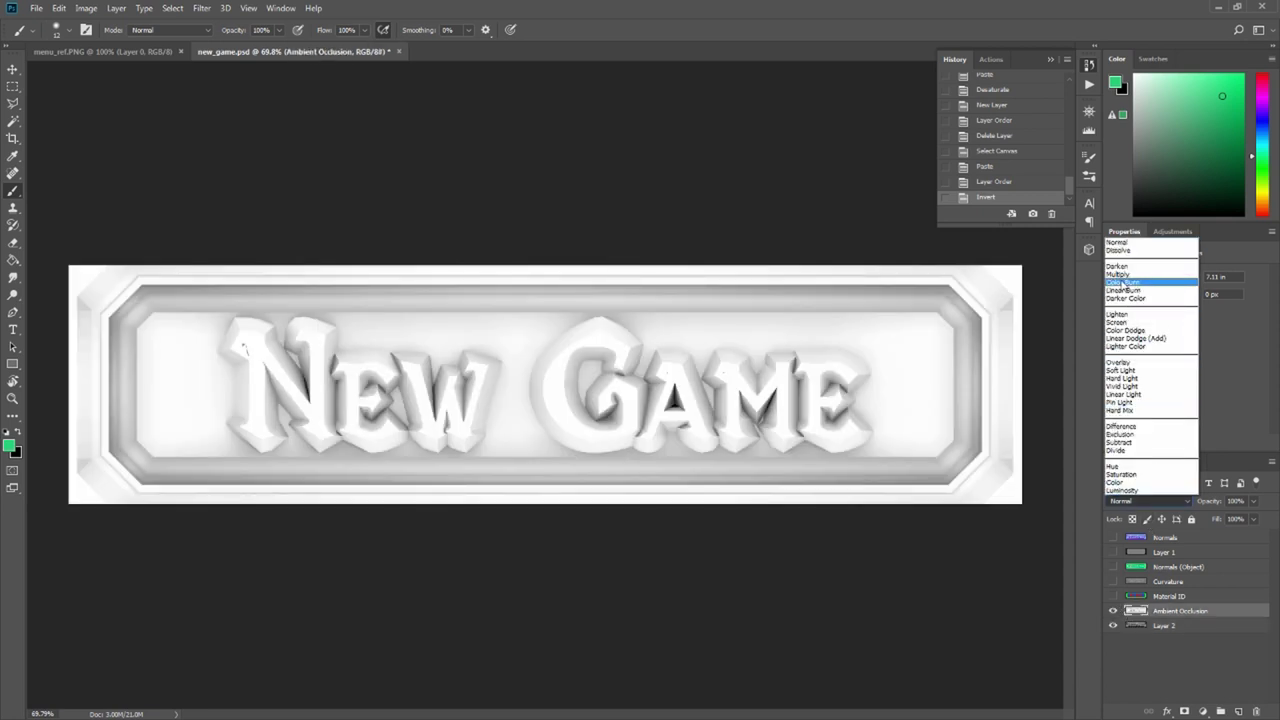
pyautogui.click(1119, 274)
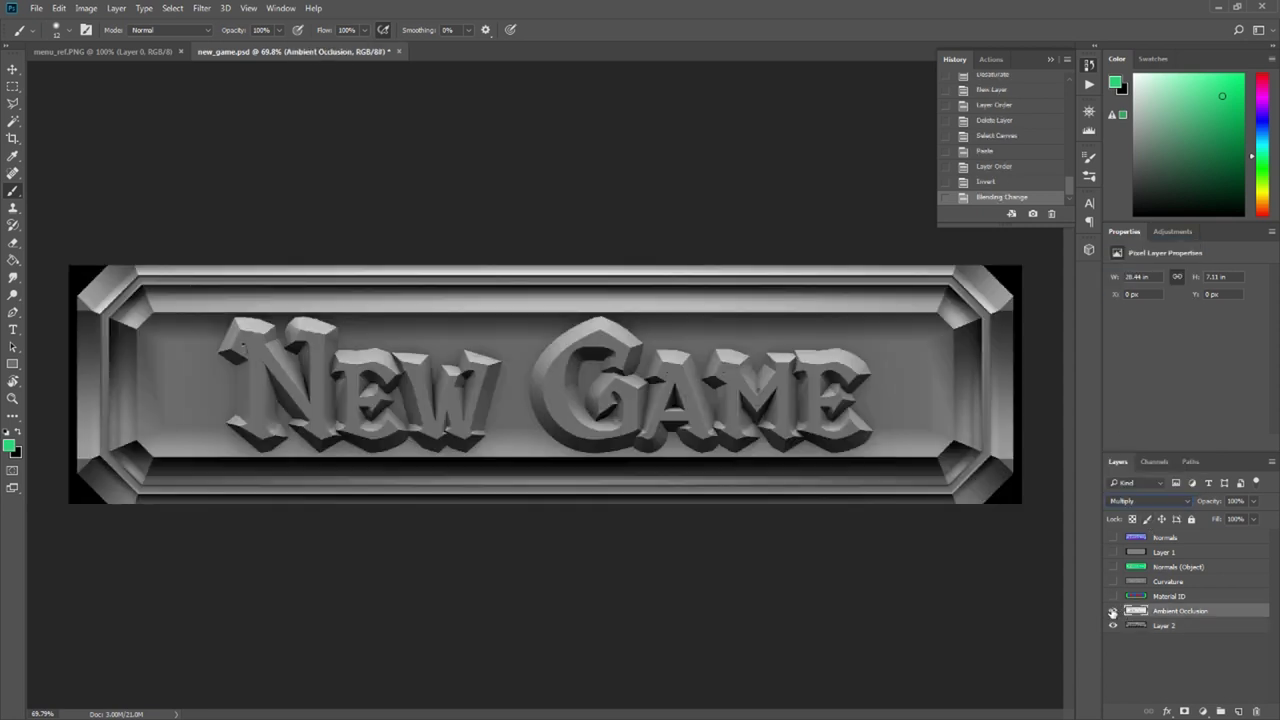
pyautogui.click(1113, 611)
pyautogui.click(1113, 612)
# Step: Place the Curvature layer visibly just above Ambient Occlusion, blend it with Overlay and compare its effect on the sign
pyautogui.click(1113, 581)
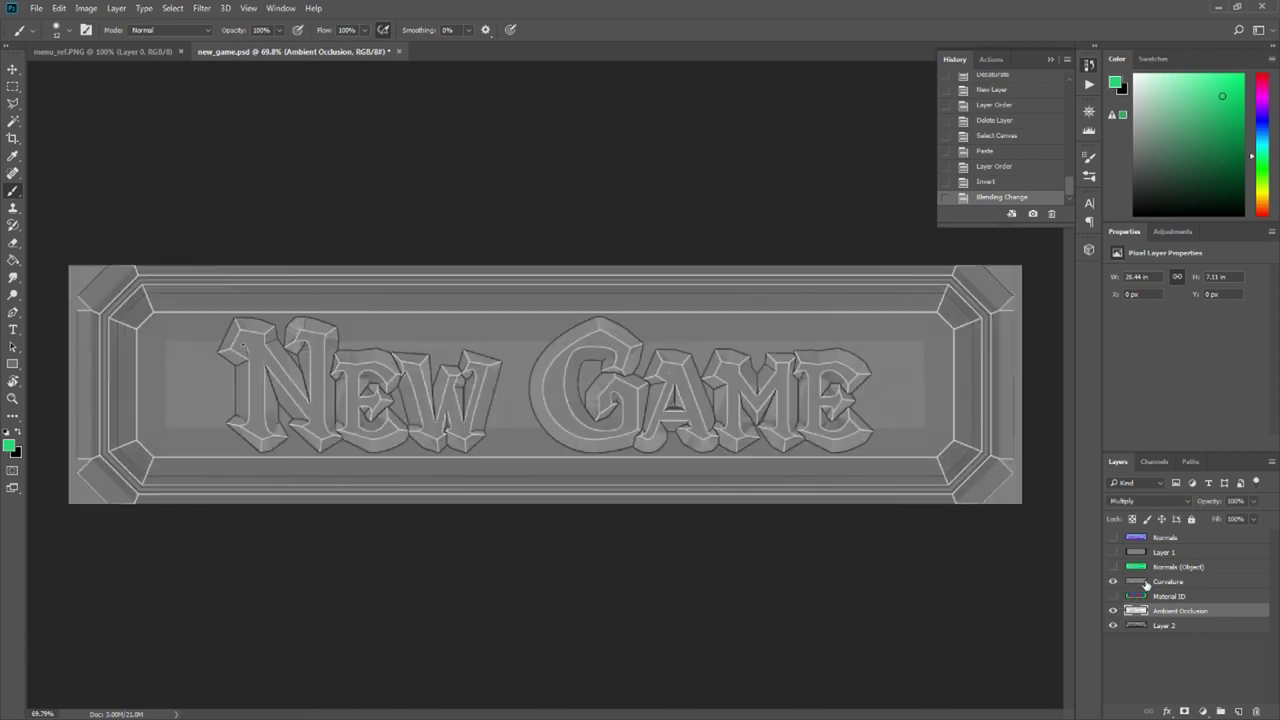
pyautogui.moveTo(1150, 582); pyautogui.dragTo(1180, 601)
pyautogui.click(1148, 501)
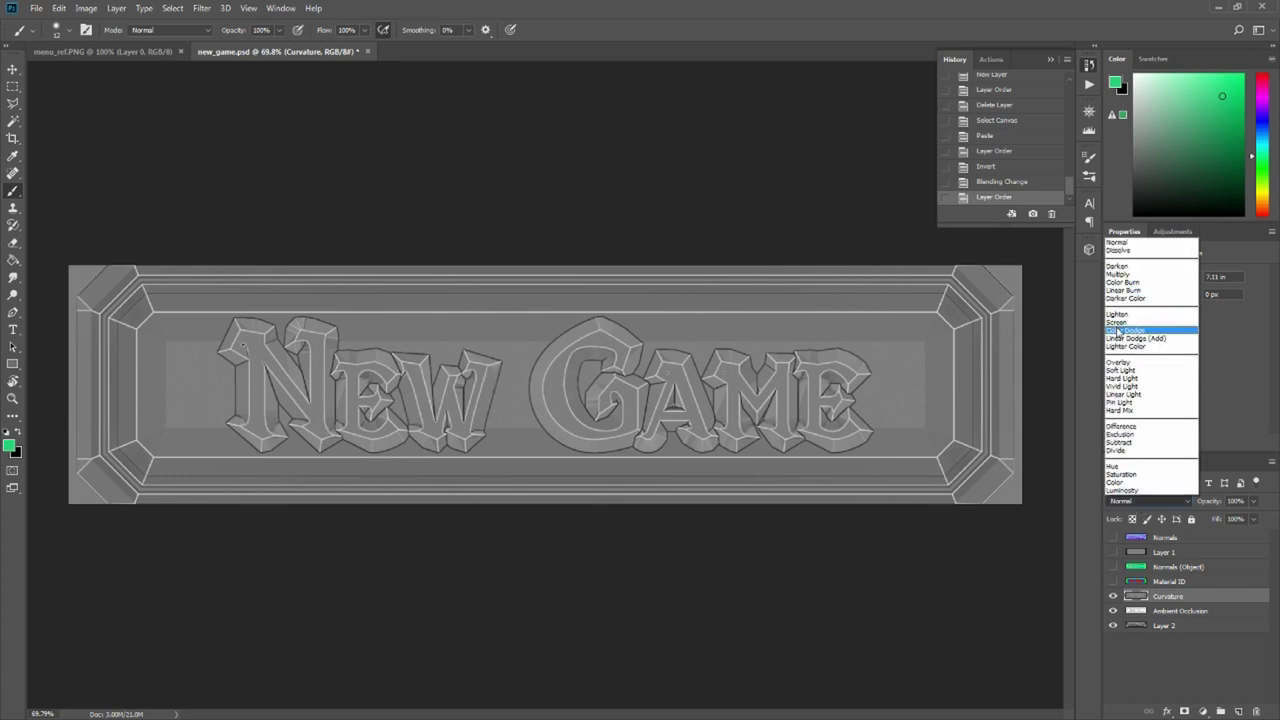
pyautogui.click(1120, 362)
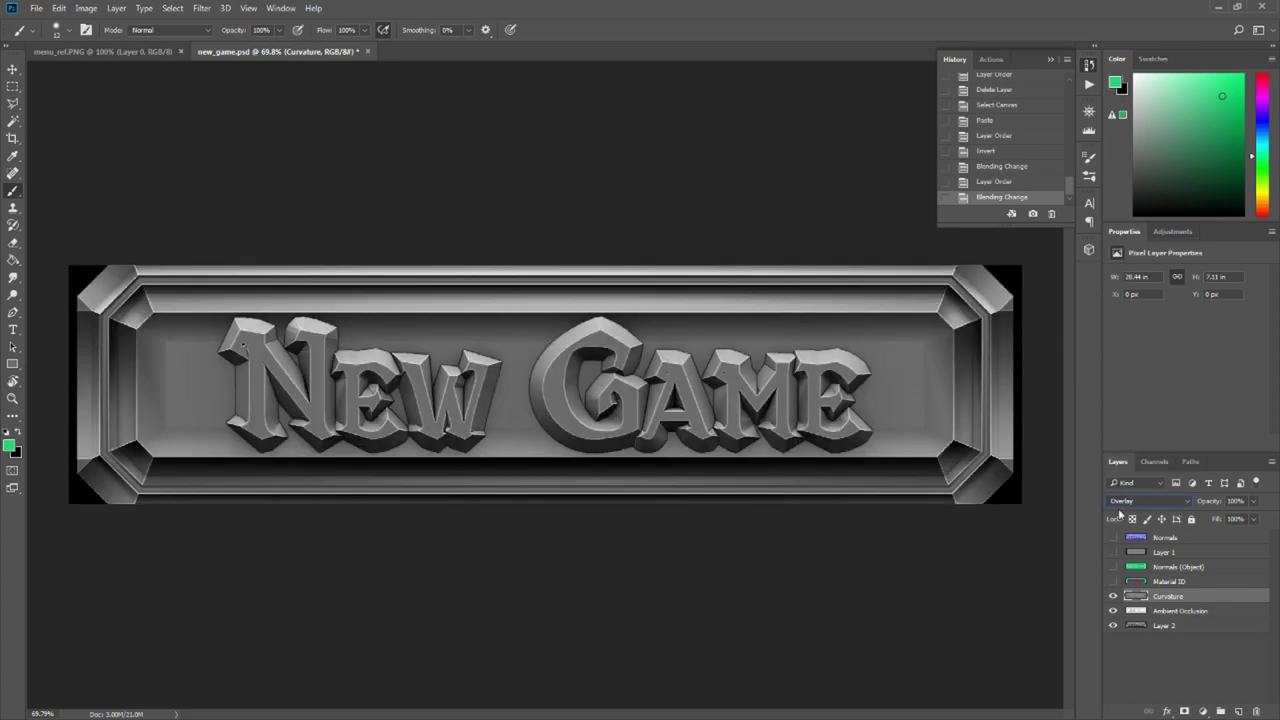
pyautogui.click(1113, 597)
pyautogui.click(1113, 597)
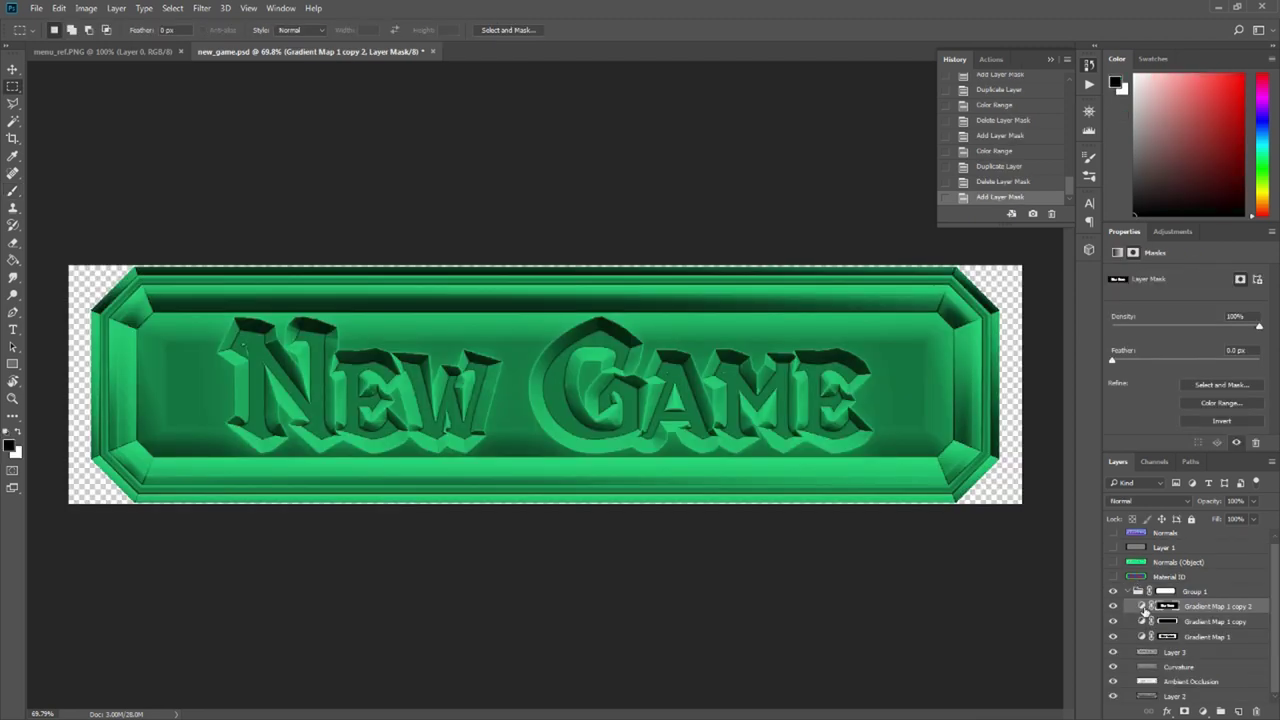
# Step: Hide Gradient Map 1 and Gradient Map 1 copy, leaving only the lettering's Gradient Map 1 copy 2 shown
pyautogui.click(1113, 606)
pyautogui.click(1113, 621)
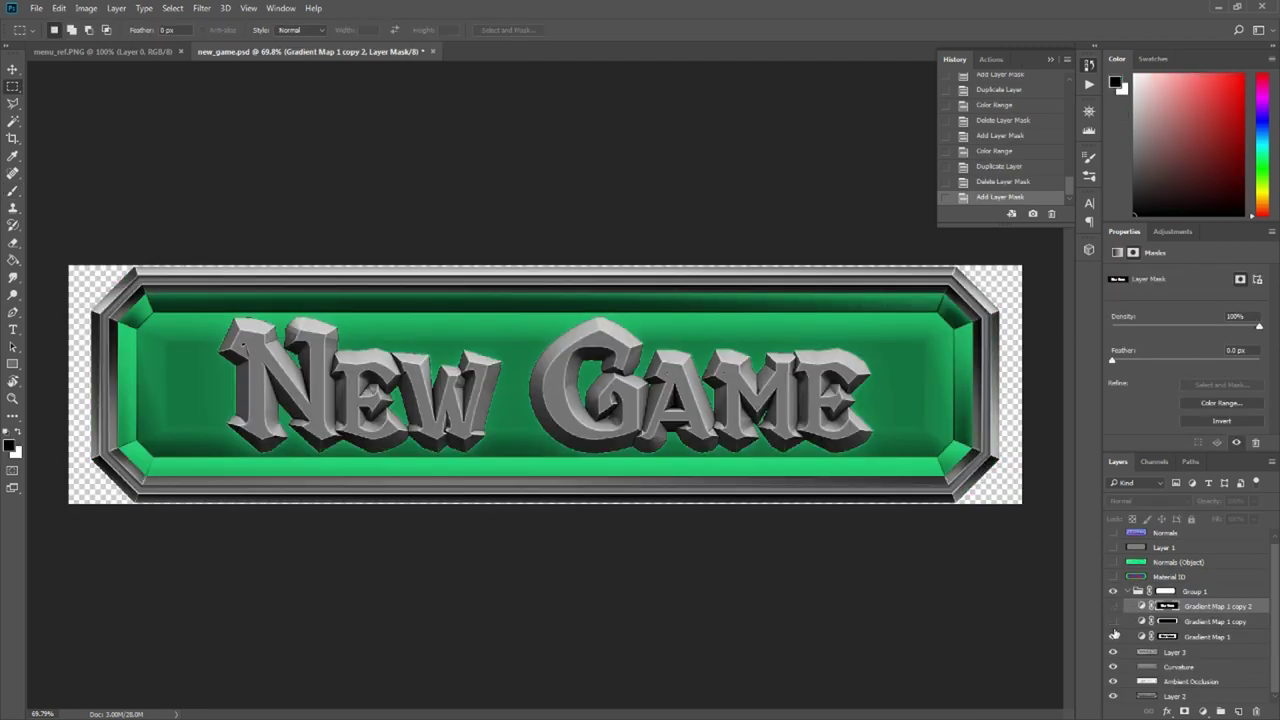
pyautogui.click(1113, 637)
pyautogui.click(1113, 606)
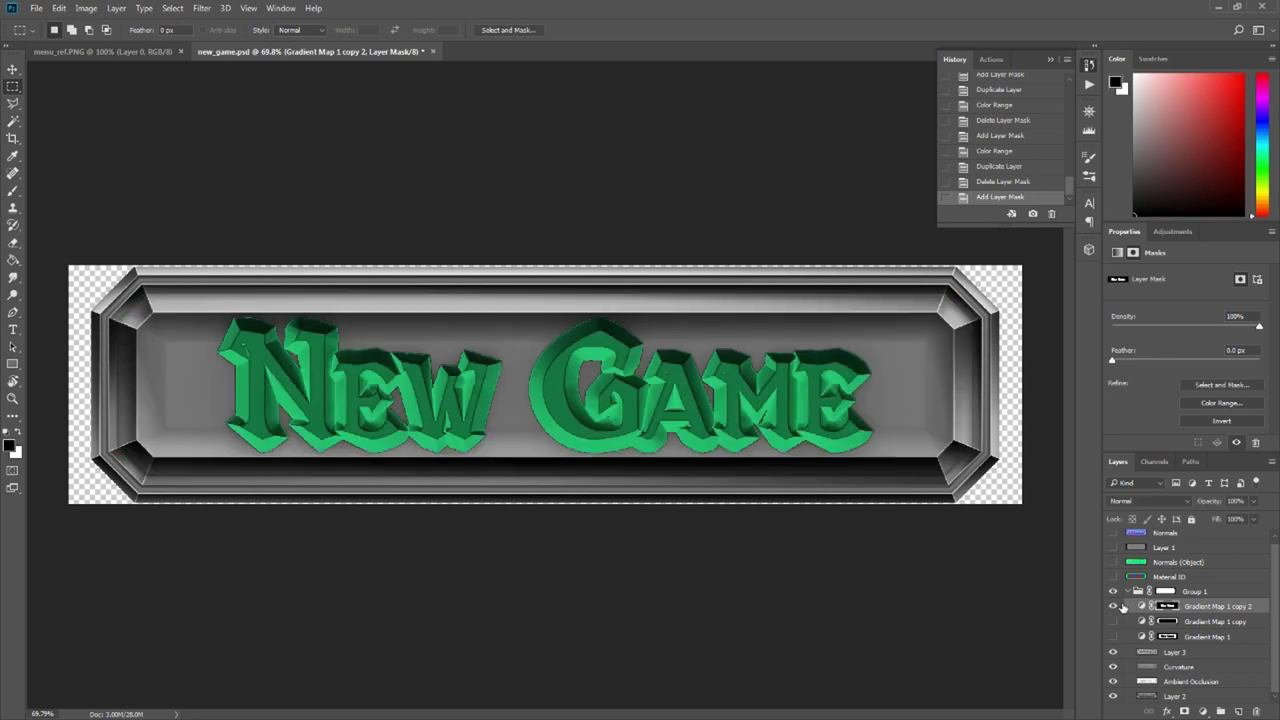
# Step: Open the gradient of Gradient Map 1 copy 2 for editing and apply the Black, White preset
pyautogui.click(1171, 232)
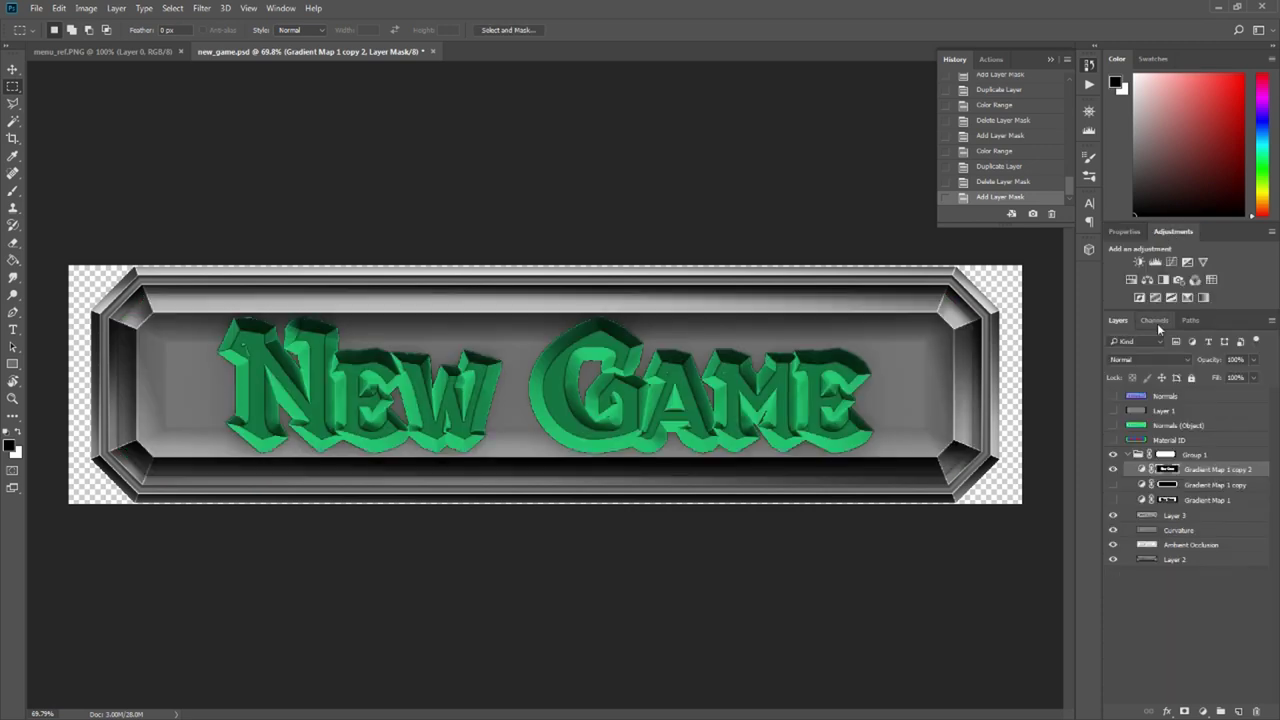
pyautogui.click(1132, 233)
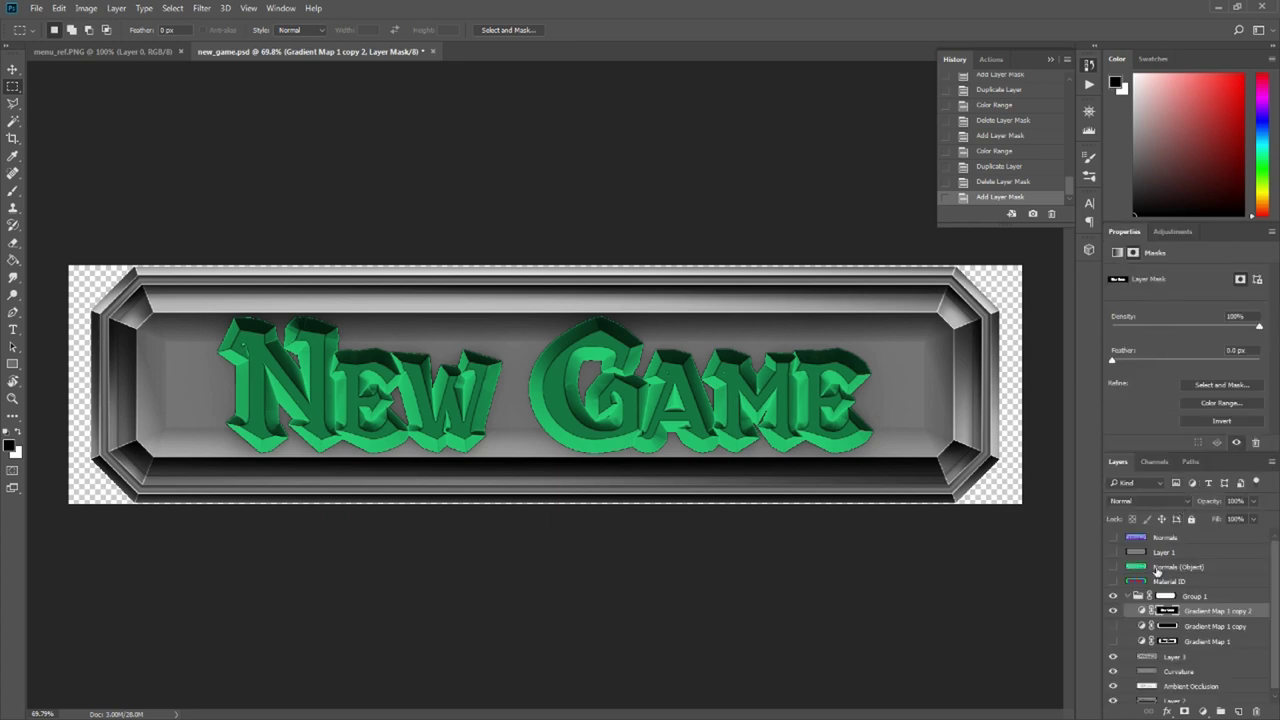
pyautogui.click(1143, 611)
pyautogui.click(1156, 282)
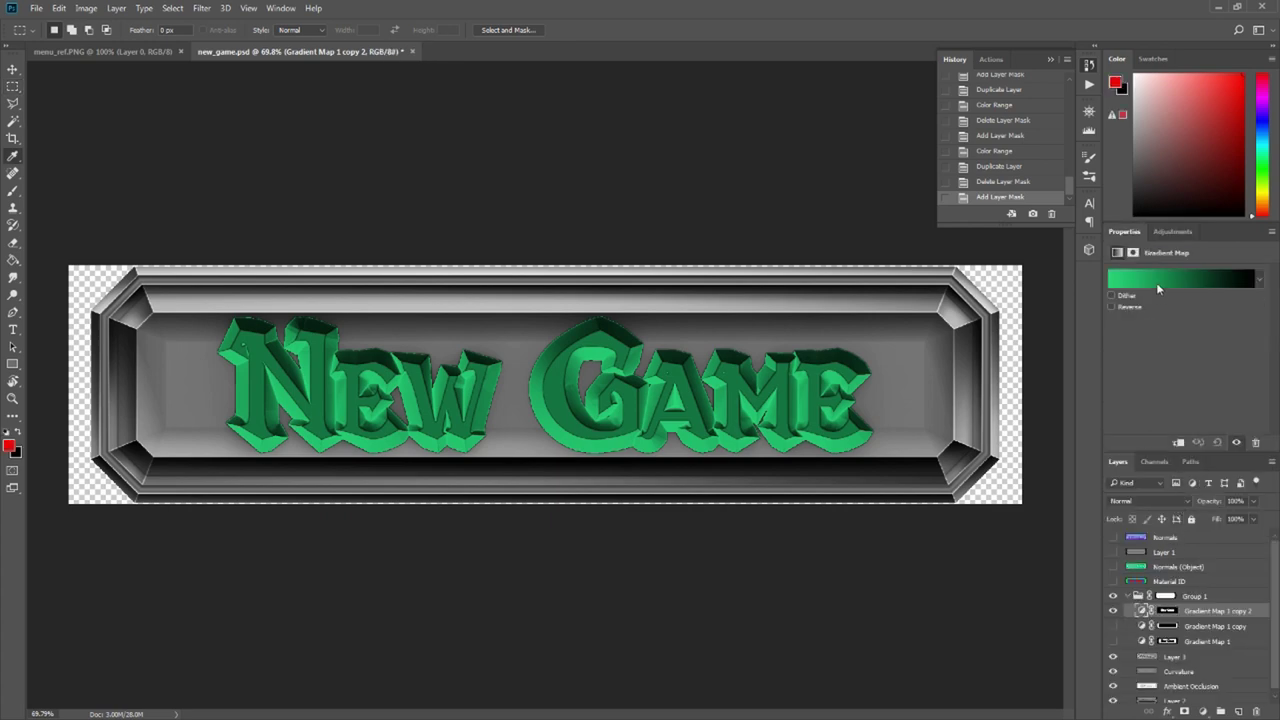
pyautogui.click(989, 187)
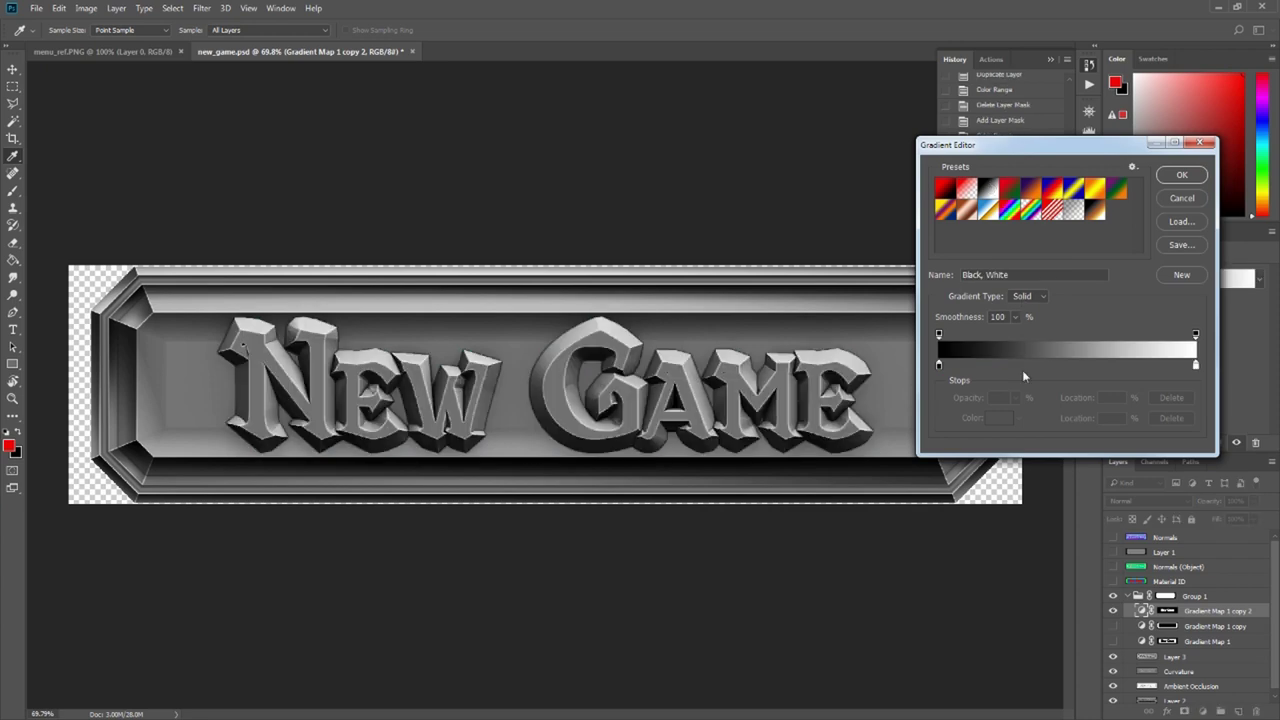
# Step: Add a colour stop at 22% in the lettering's gradient and colour it dark red 460505
pyautogui.click(996, 366)
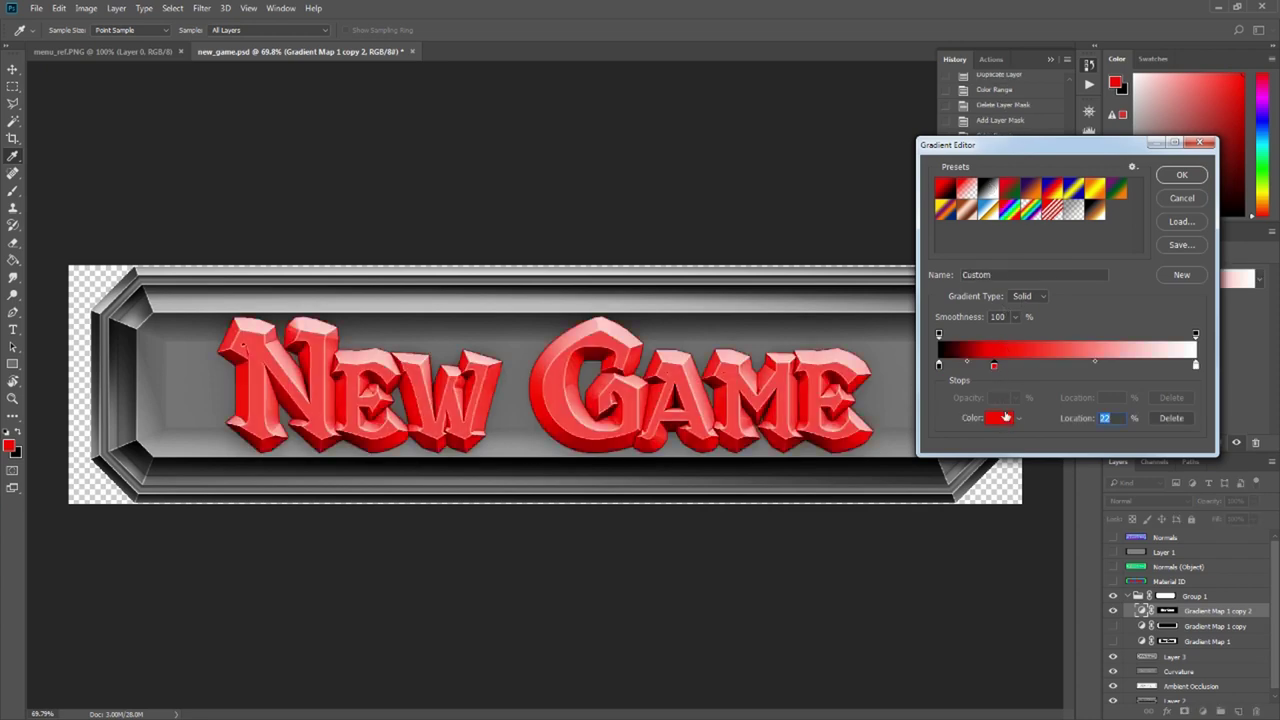
pyautogui.click(1005, 417)
pyautogui.click(951, 368)
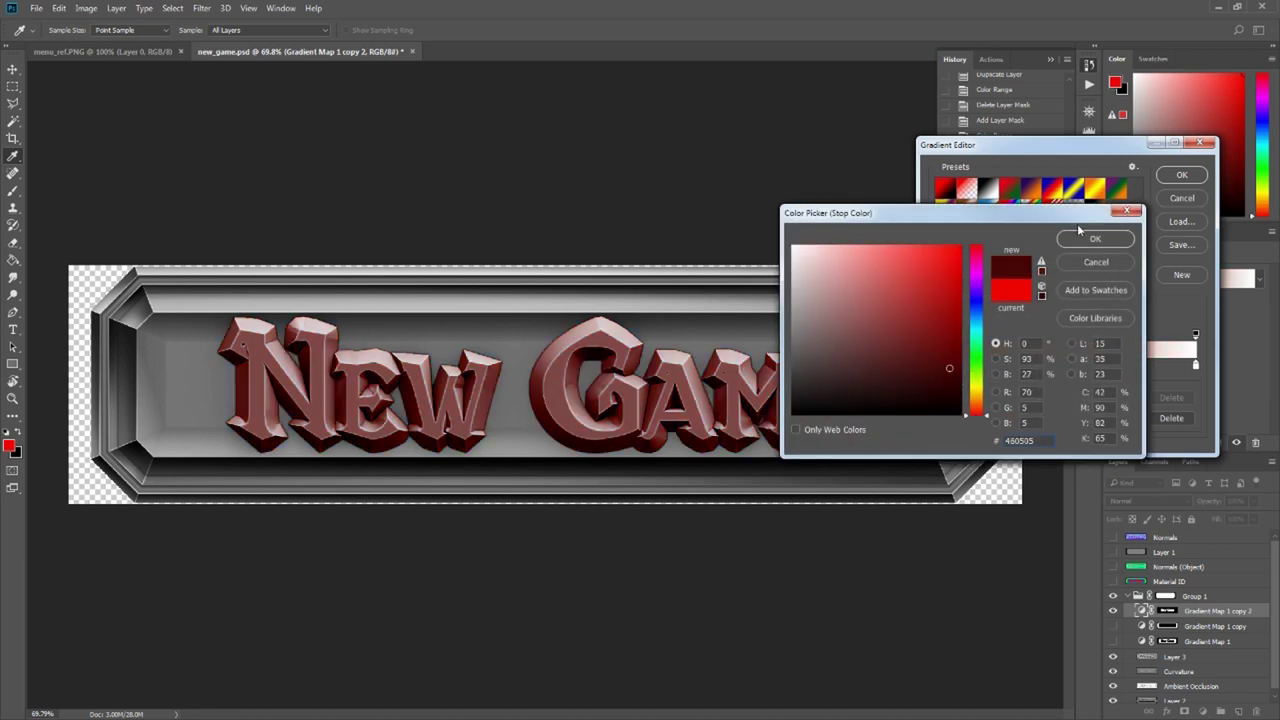
pyautogui.click(1095, 238)
# Step: Add a second colour stop at 44% in the lettering's gradient and colour it dark gold 896a0a
pyautogui.click(1052, 366)
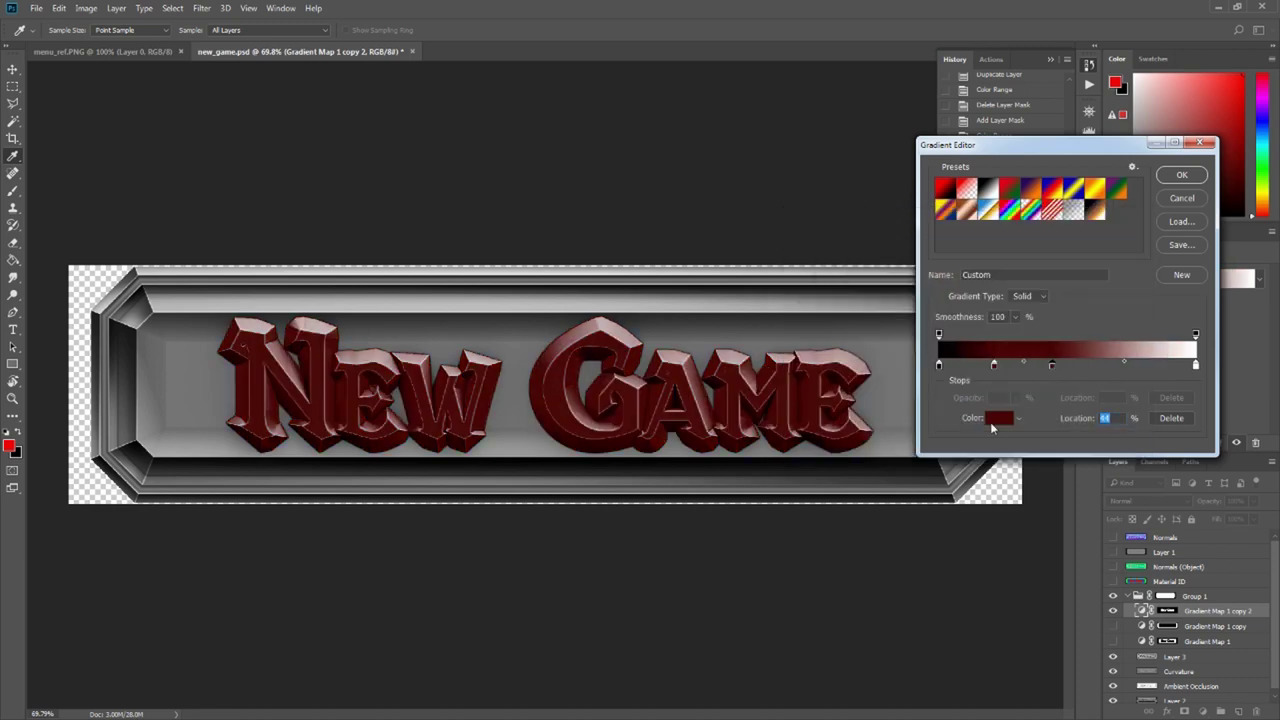
pyautogui.click(995, 418)
pyautogui.click(978, 395)
pyautogui.click(934, 343)
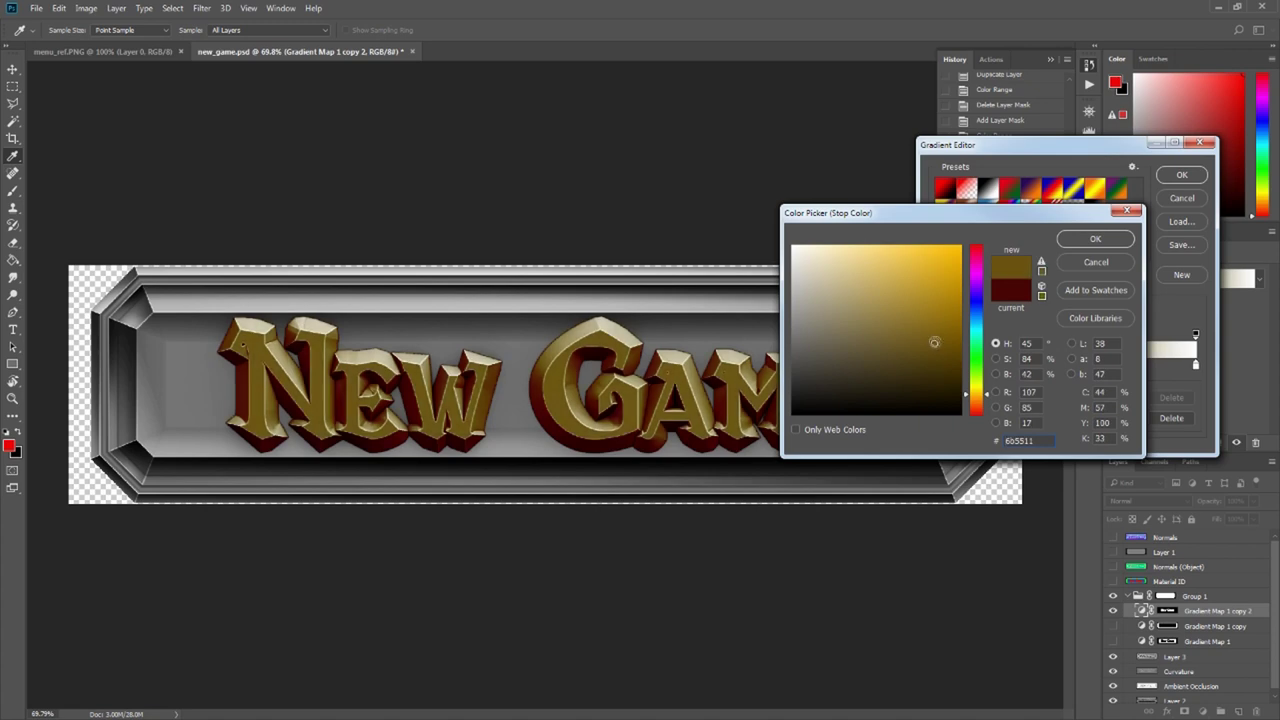
pyautogui.click(942, 328)
pyautogui.click(1095, 238)
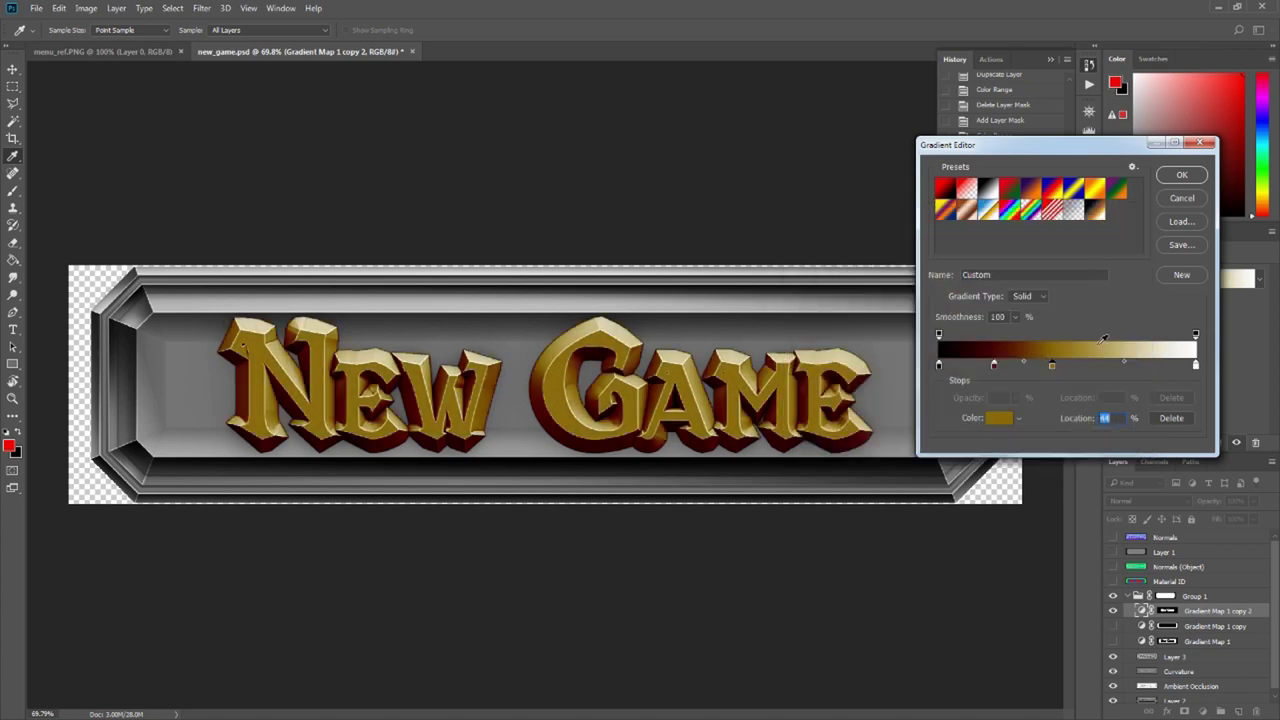
# Step: Give the colour stop between the gold and white ends of the lettering's gradient the bright yellow fbeb34
pyautogui.click(998, 418)
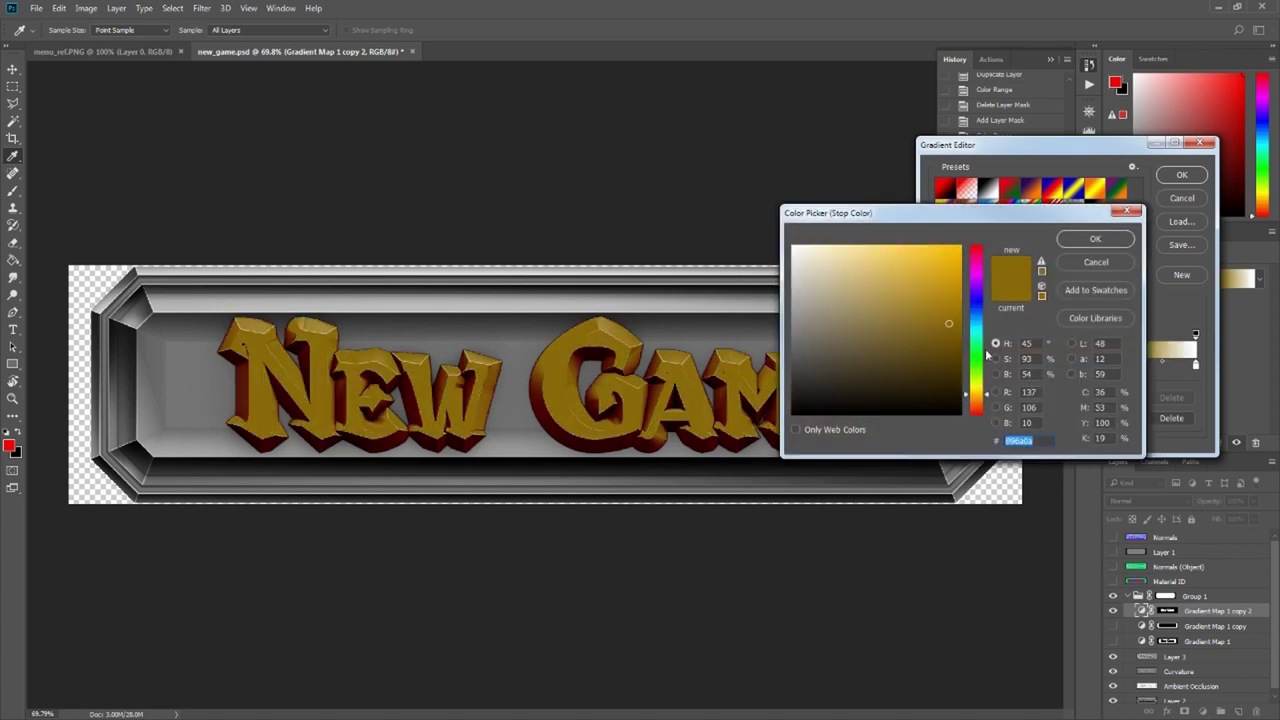
pyautogui.click(981, 390)
pyautogui.click(926, 245)
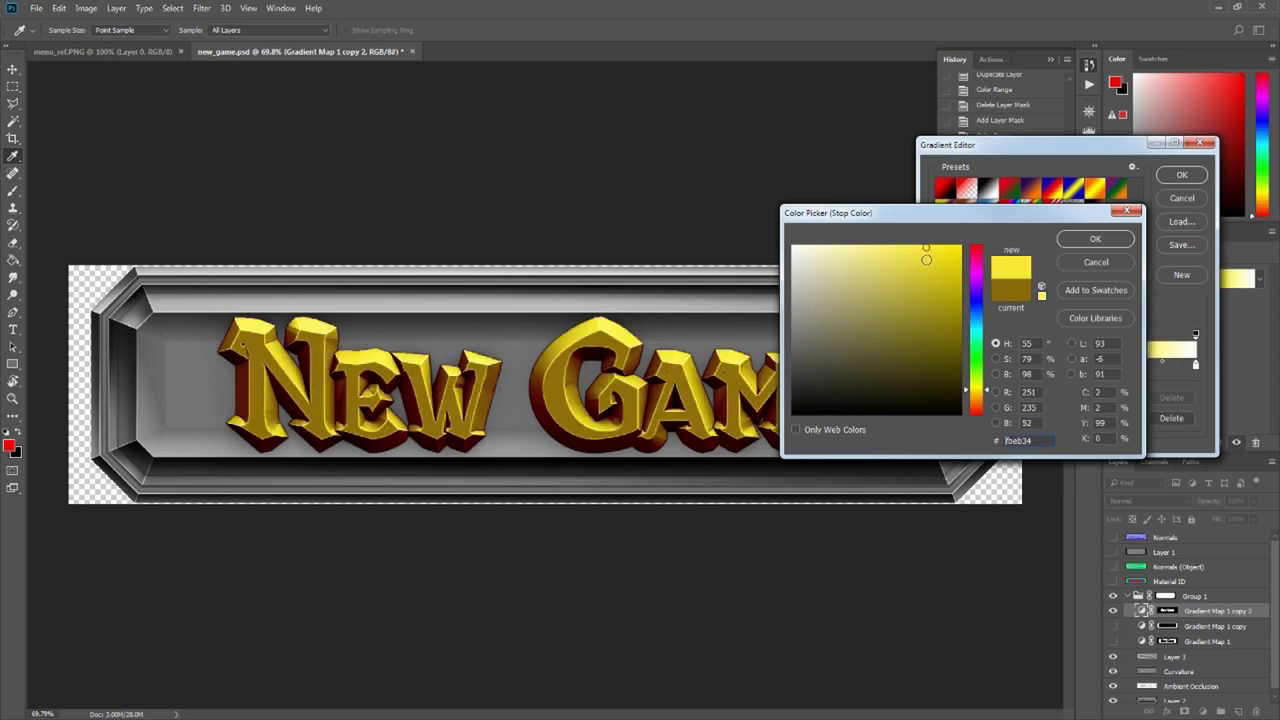
pyautogui.click(1093, 239)
# Step: Recolour the 44% stop of the lettering's gradient to the muted orange-brown a07038 and accept the gradient
pyautogui.click(1052, 366)
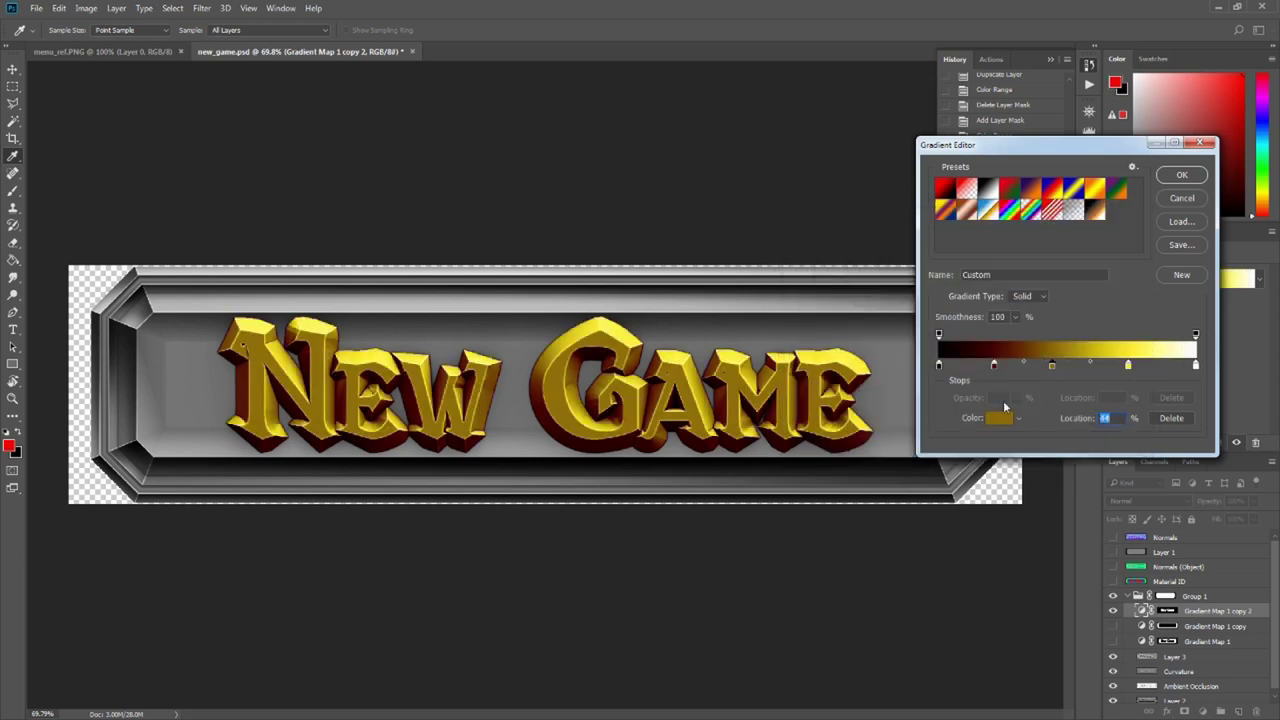
pyautogui.click(998, 418)
pyautogui.click(976, 402)
pyautogui.click(951, 368)
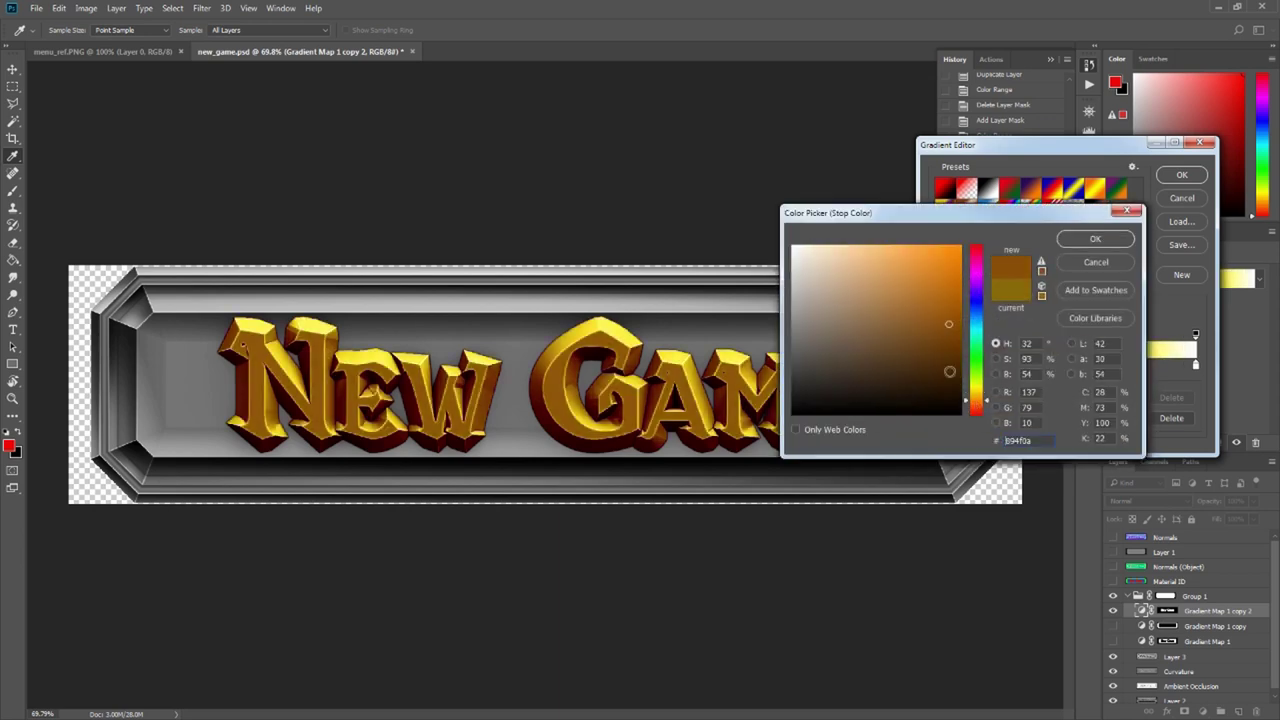
pyautogui.click(902, 308)
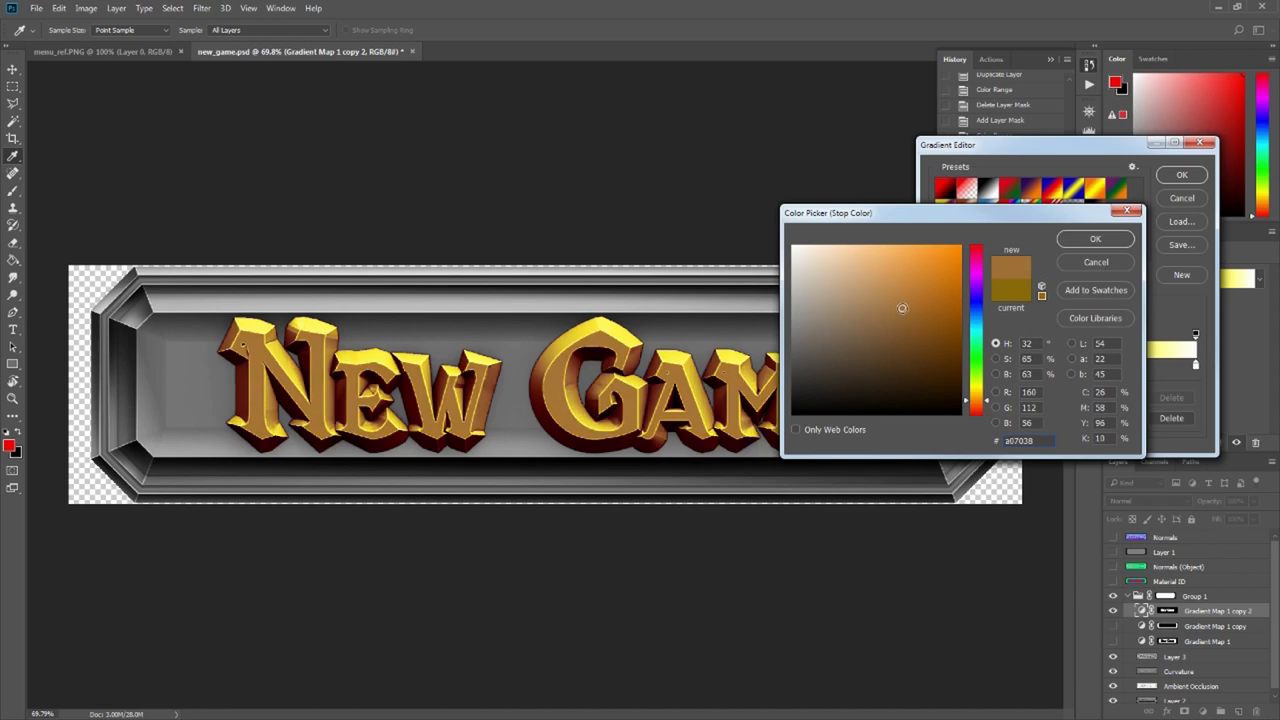
pyautogui.click(1095, 239)
pyautogui.click(1180, 175)
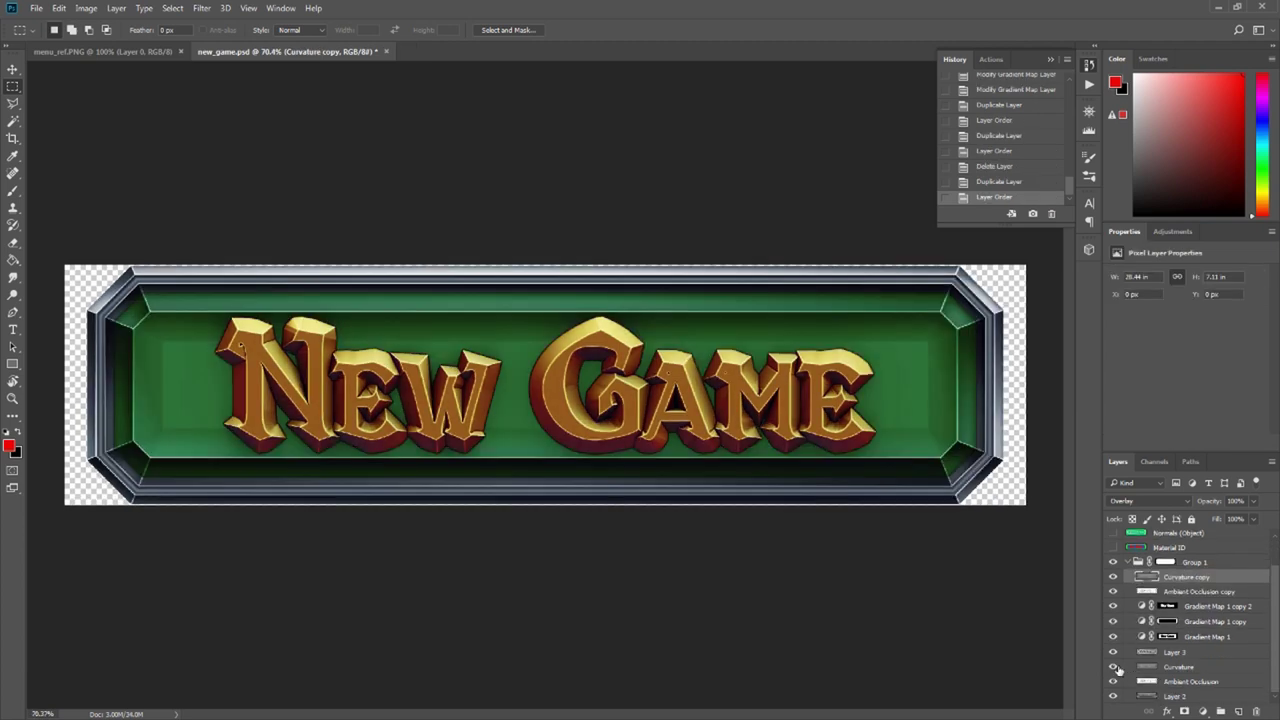
# Step: Check the Curvature layer's effect by hiding and reshowing it, and lower its opacity to 30%
pyautogui.click(1113, 666)
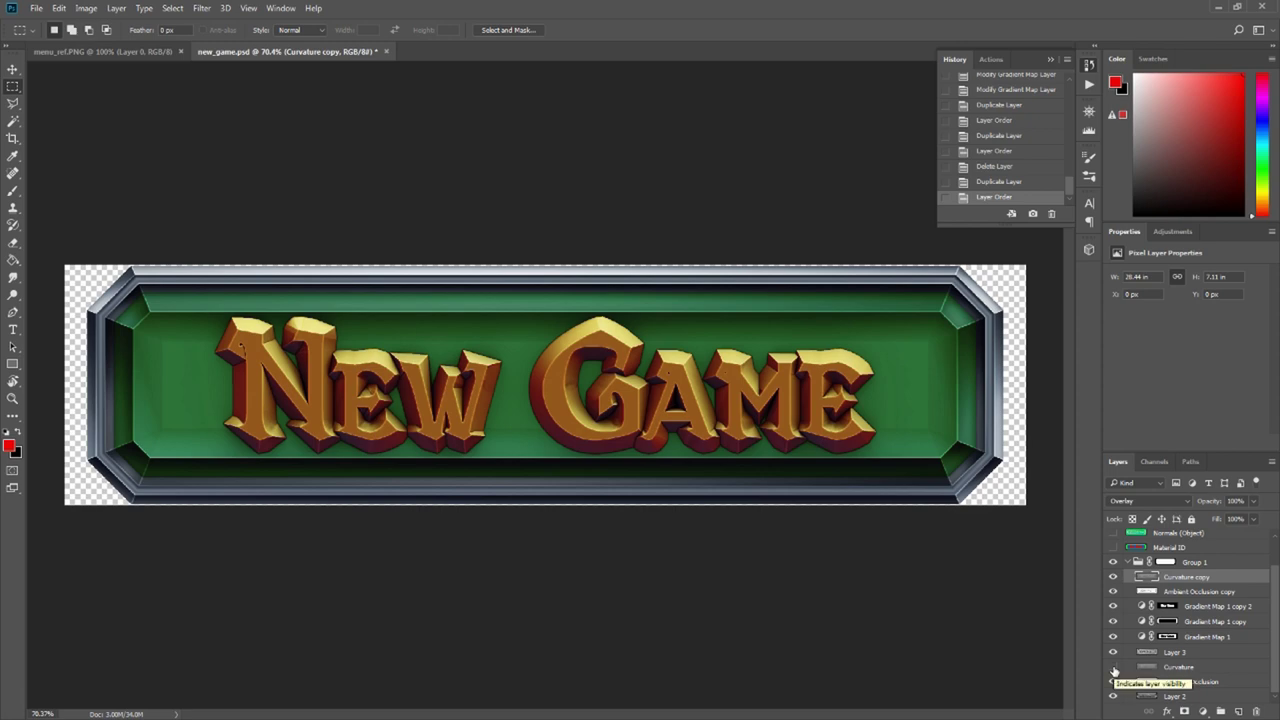
pyautogui.click(1113, 666)
pyautogui.click(1171, 667)
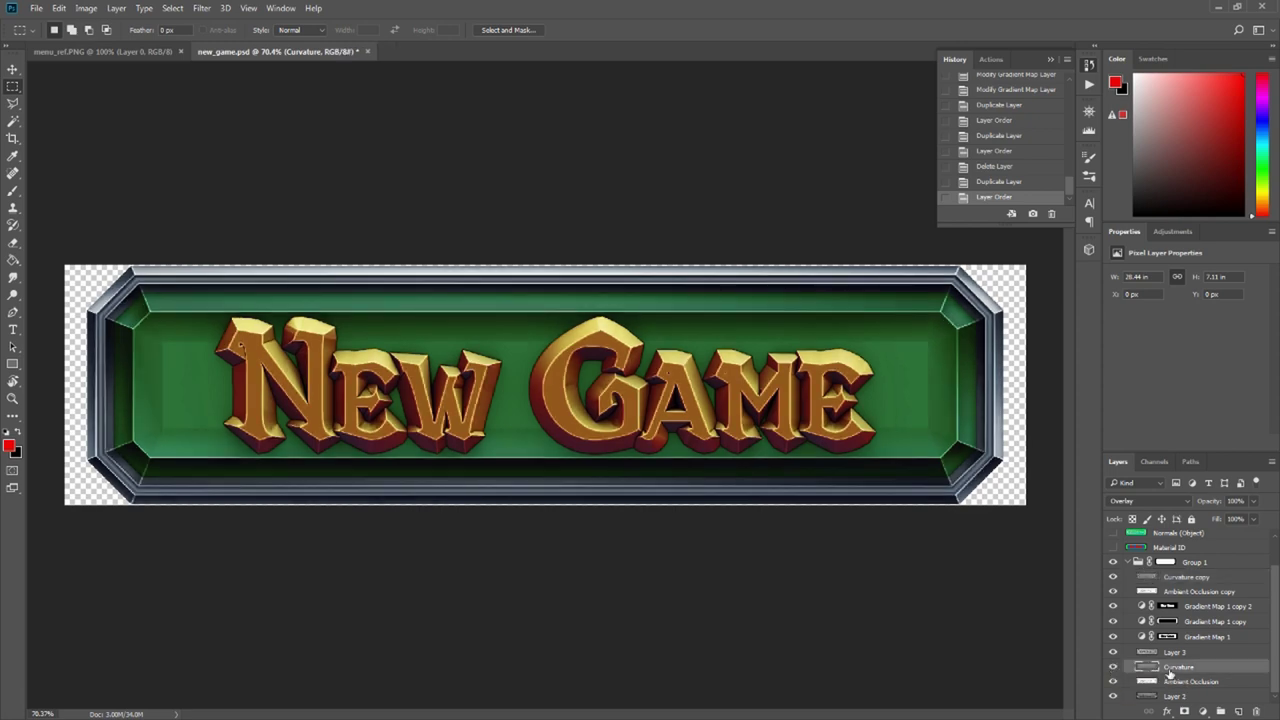
pyautogui.write('50')
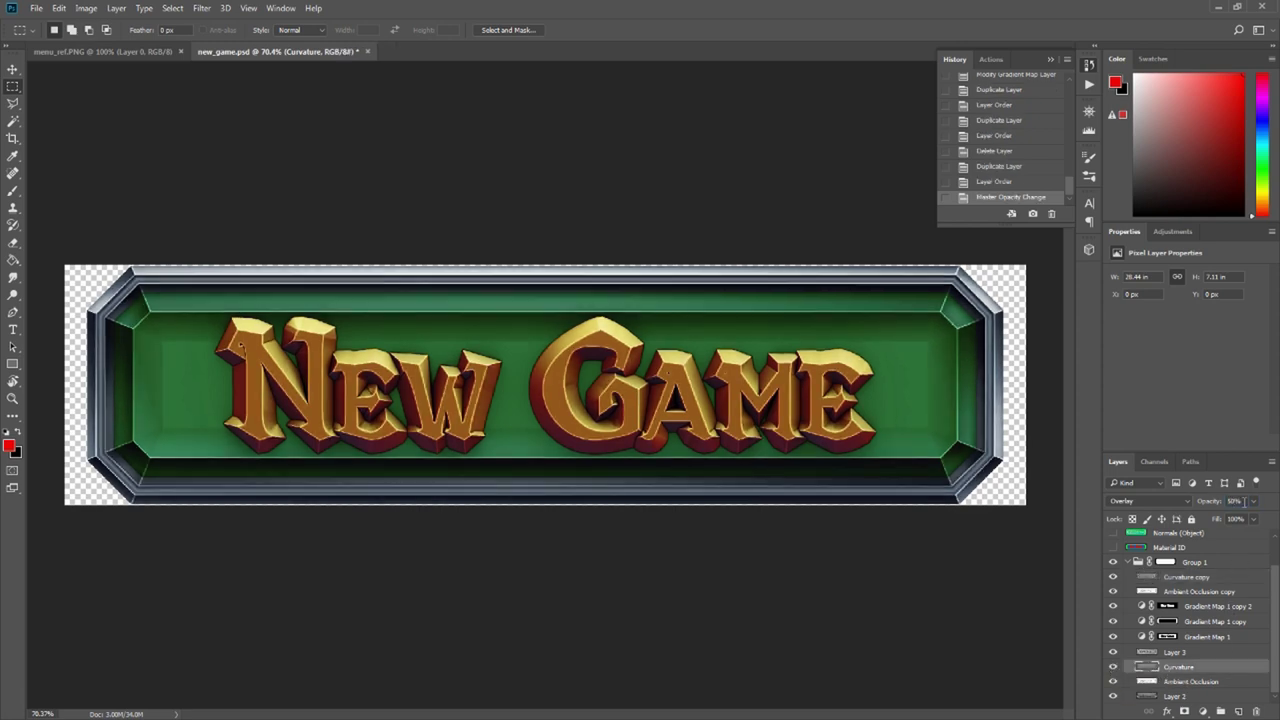
pyautogui.click(1240, 501)
pyautogui.write('20')
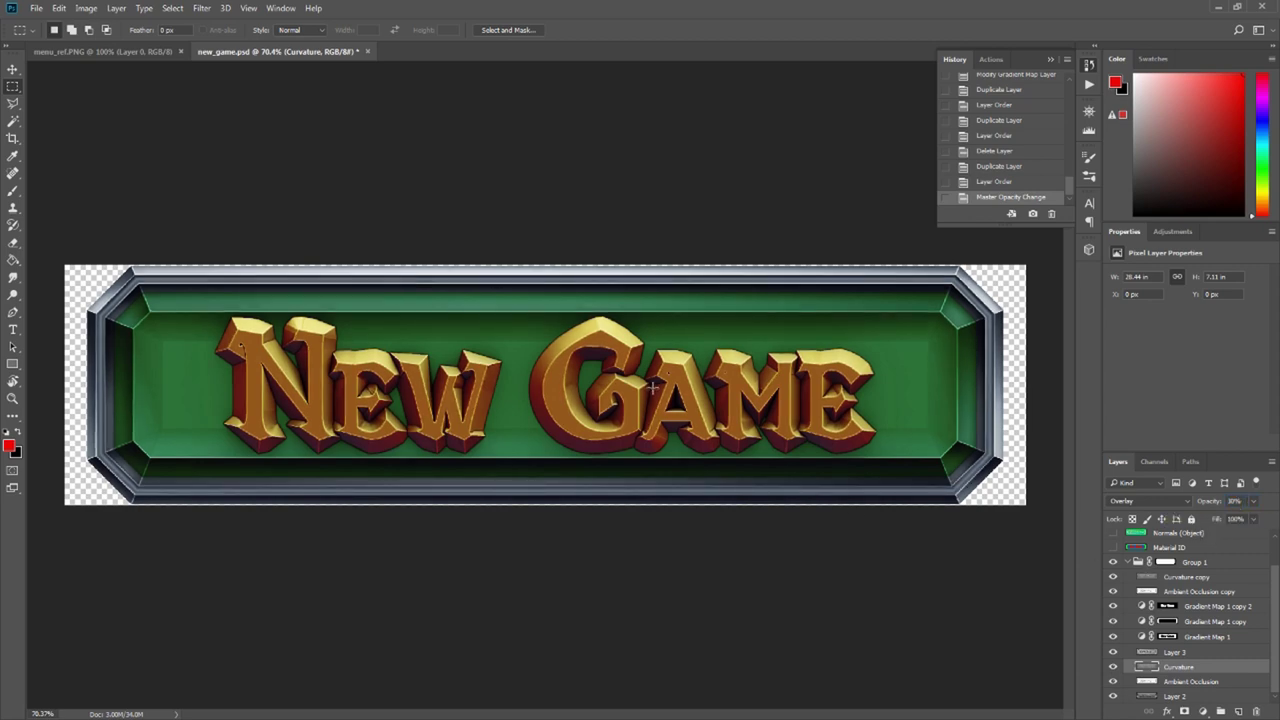
pyautogui.keyDown('alt'); pyautogui.scroll(5, 620, 399); pyautogui.keyUp('alt')
pyautogui.keyDown('alt'); pyautogui.scroll(-7, 608, 399); pyautogui.keyUp('alt')
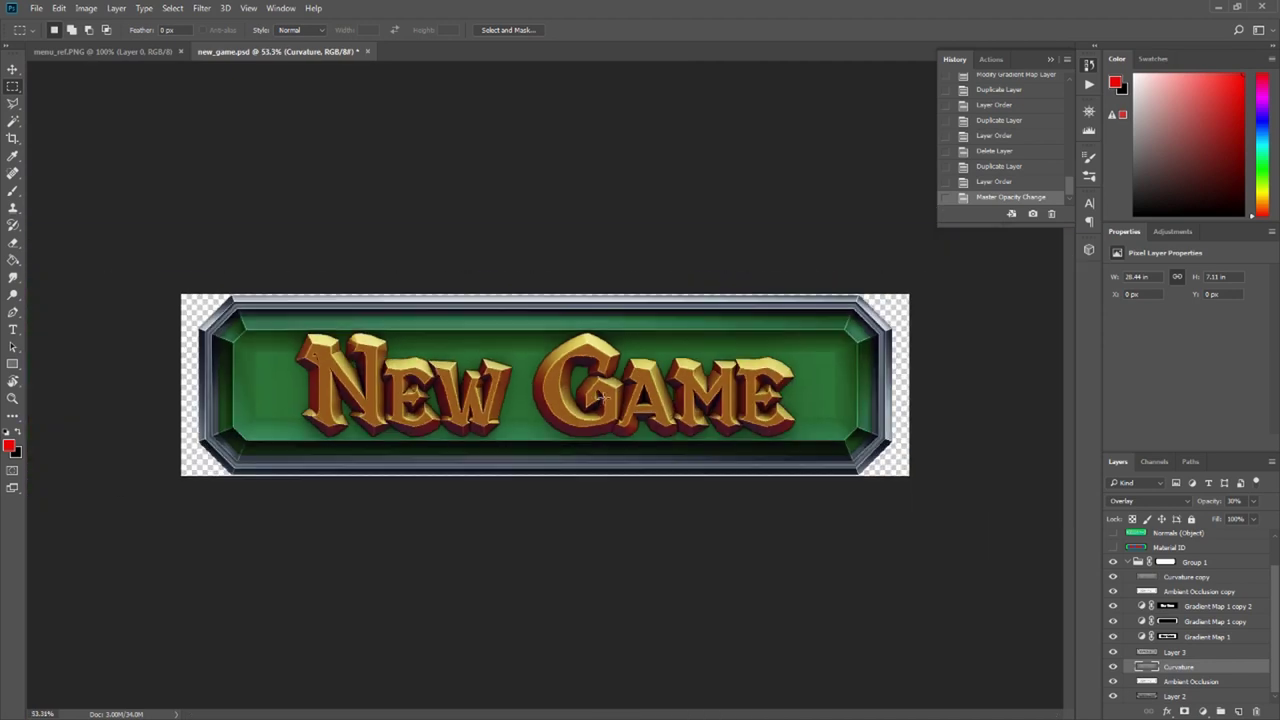
pyautogui.keyDown('alt'); pyautogui.scroll(-2, 601, 397); pyautogui.keyUp('alt')
pyautogui.keyDown('alt'); pyautogui.scroll(4, 545, 385); pyautogui.keyUp('alt')
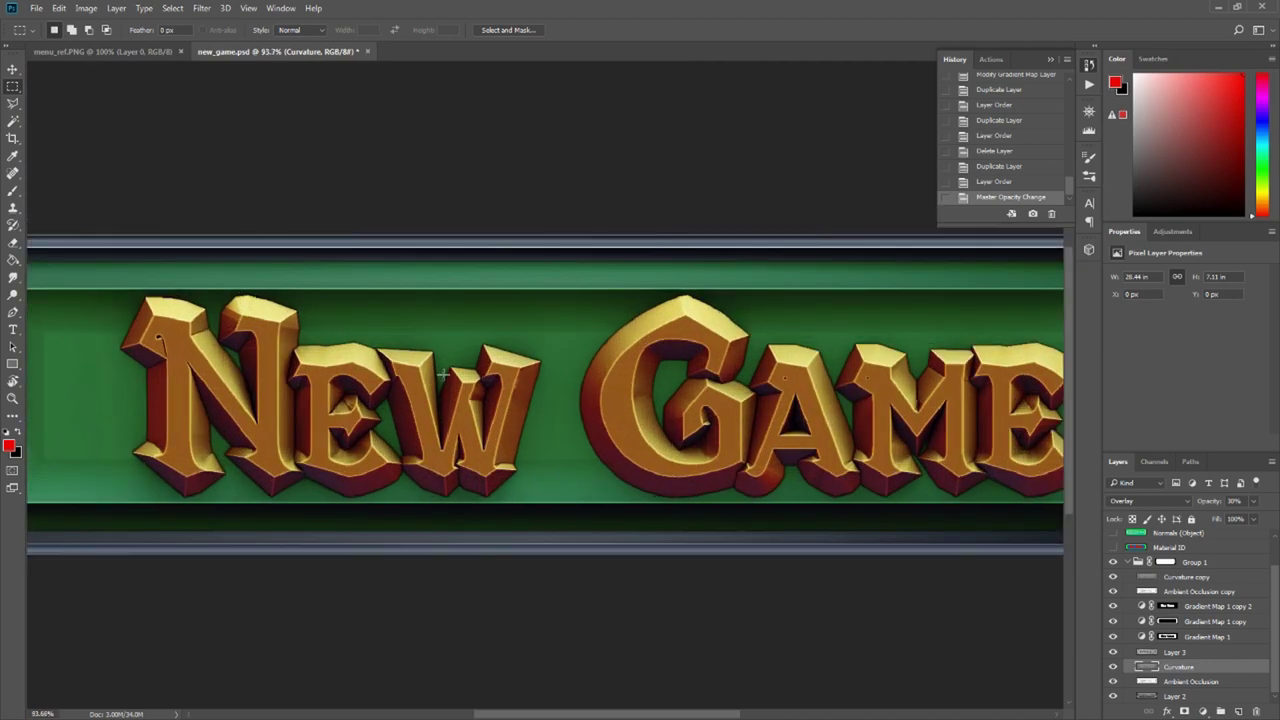
pyautogui.keyDown('alt'); pyautogui.scroll(-3, 470, 371); pyautogui.keyUp('alt')
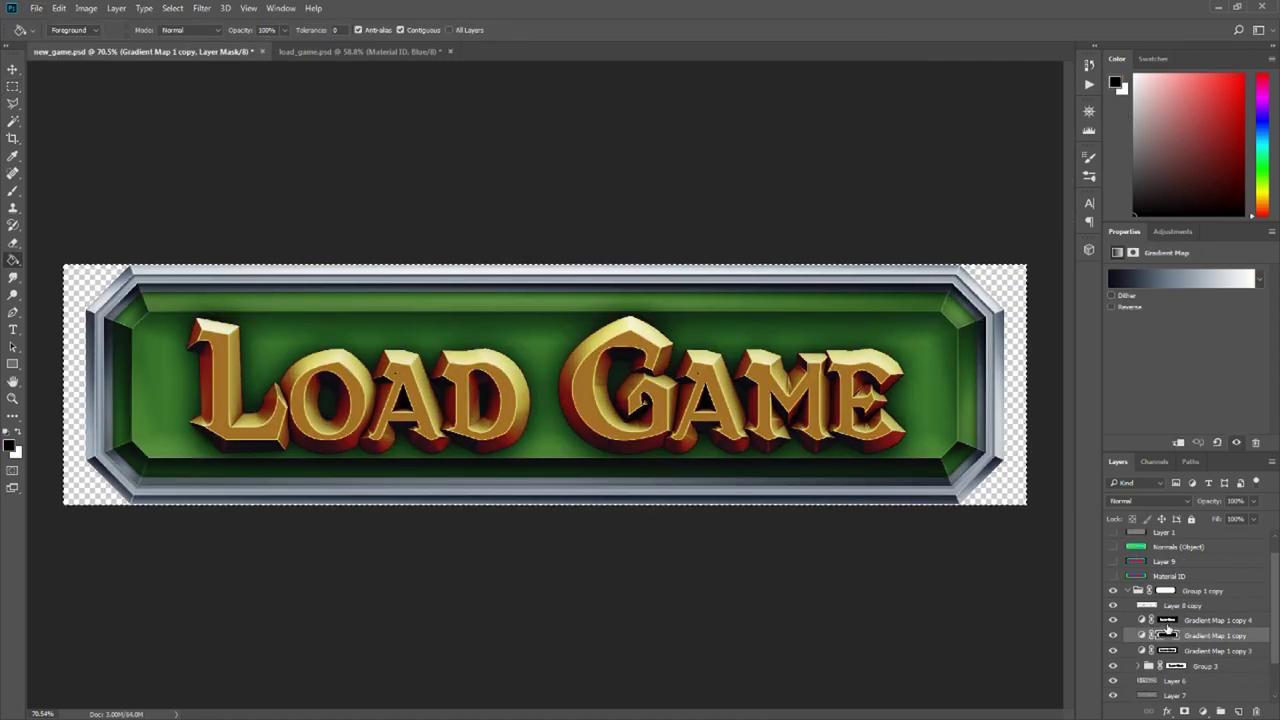
# Step: Select Group 1 copy, which holds the Load Game button, and collapse it in the layer stack
pyautogui.click(1170, 621)
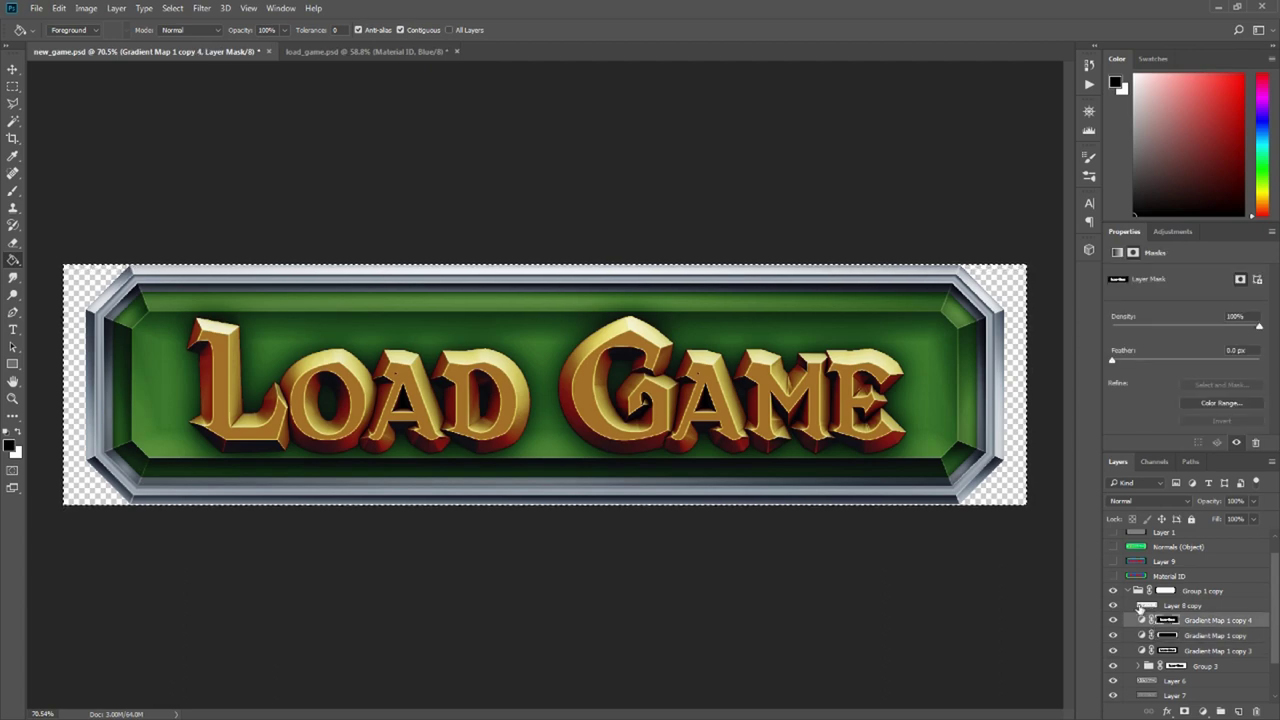
pyautogui.click(1136, 592)
pyautogui.click(1128, 592)
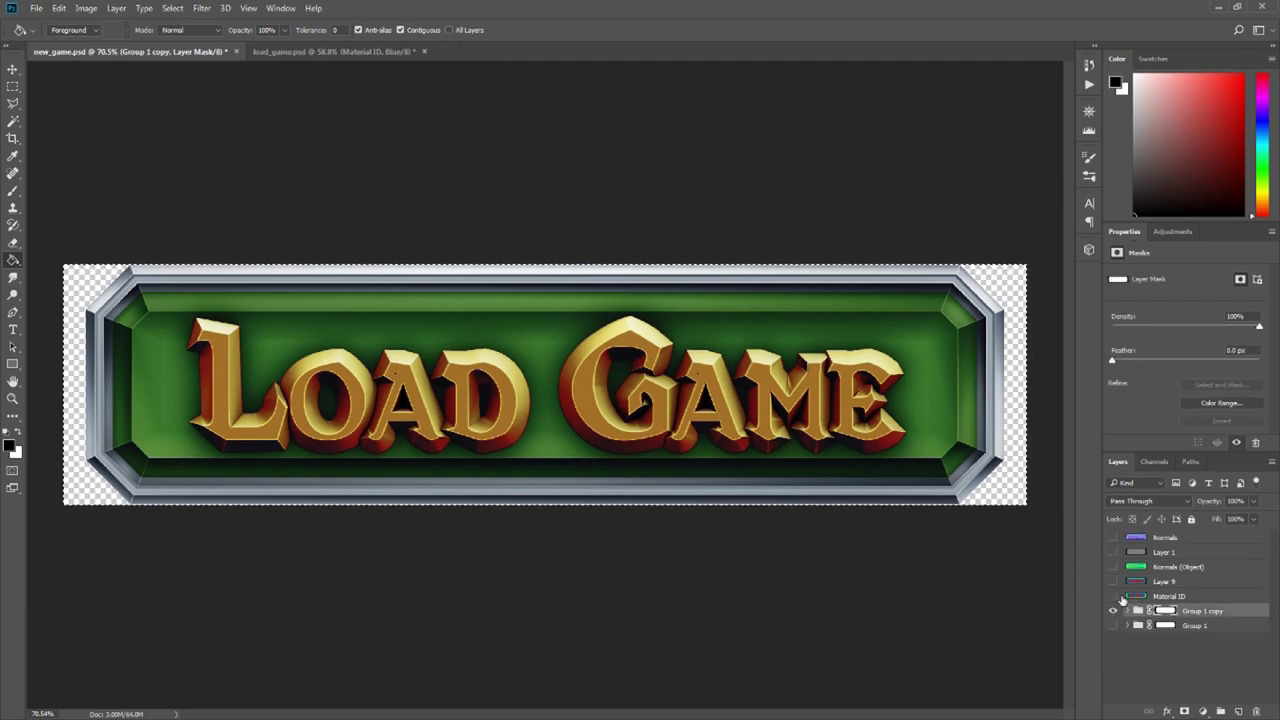
# Step: Show Group 1 and toggle the visibility of Group 1 copy to compare the New Game and Load Game buttons
pyautogui.click(1113, 610)
pyautogui.click(1113, 625)
pyautogui.click(1113, 611)
pyautogui.click(1113, 611)
pyautogui.click(1113, 612)
pyautogui.click(1113, 612)
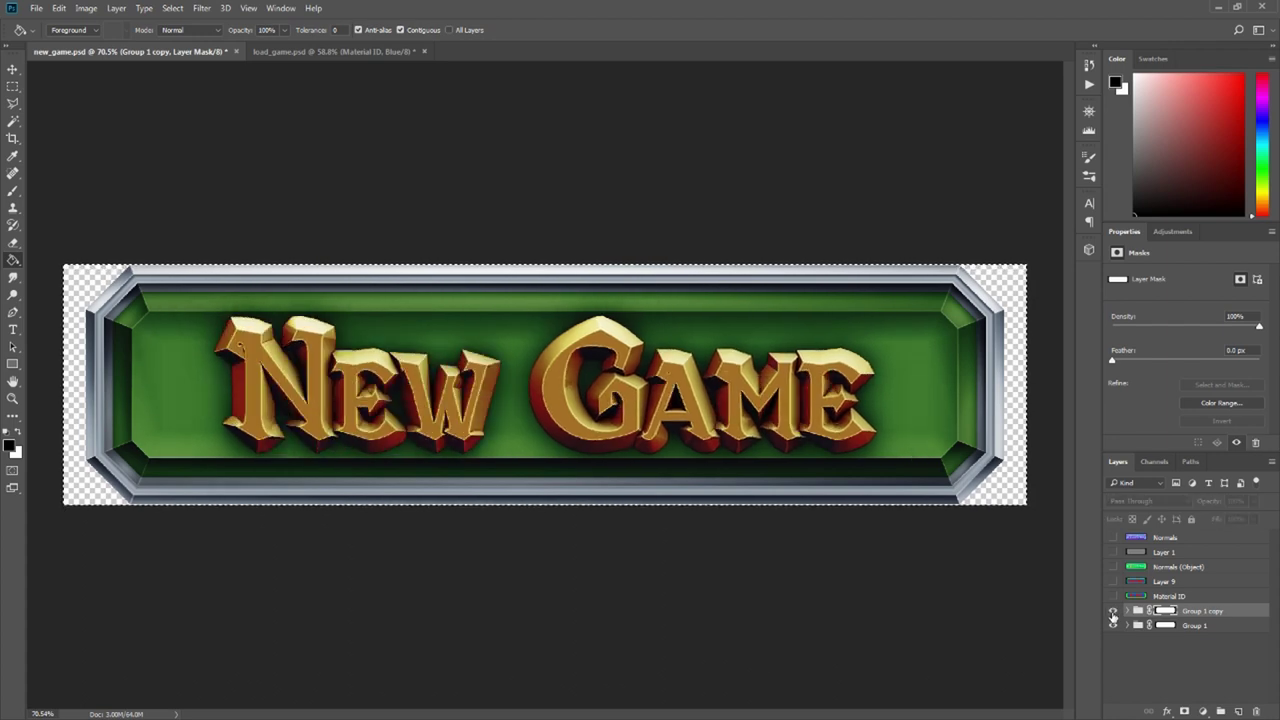
pyautogui.click(1113, 612)
pyautogui.click(1113, 612)
pyautogui.click(1113, 612)
pyautogui.click(1113, 612)
pyautogui.click(1113, 612)
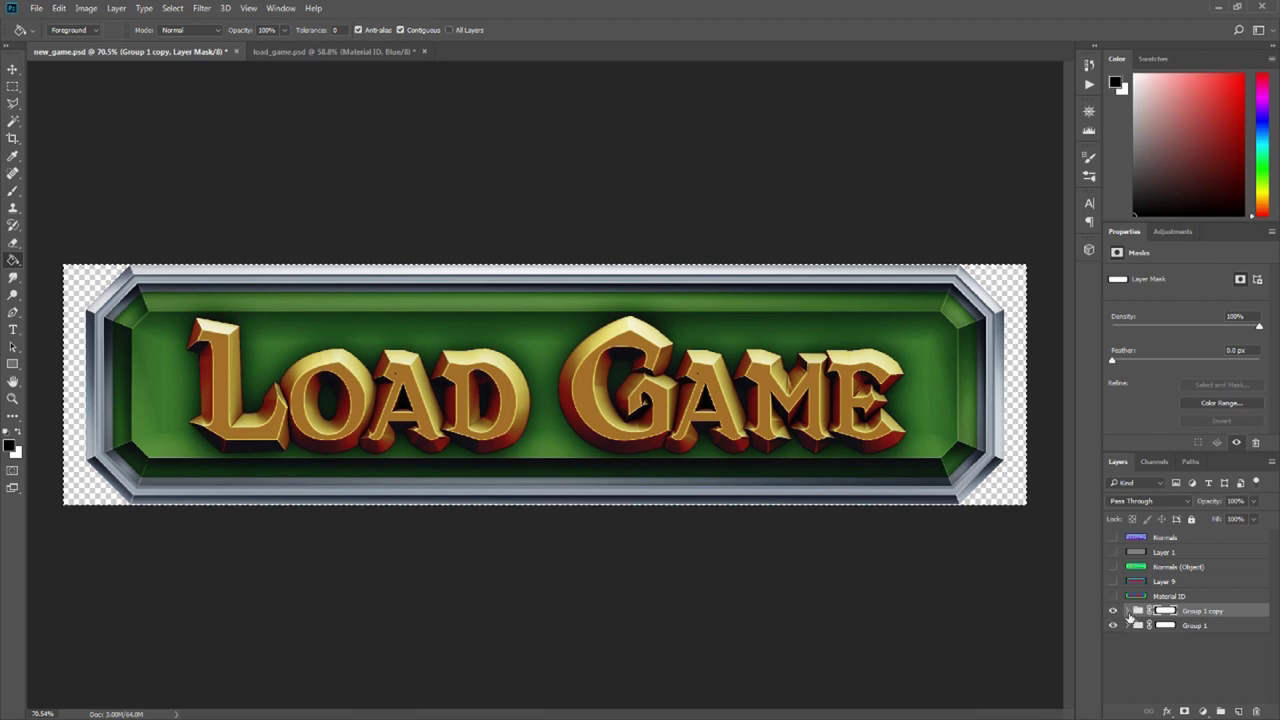
pyautogui.click(1126, 611)
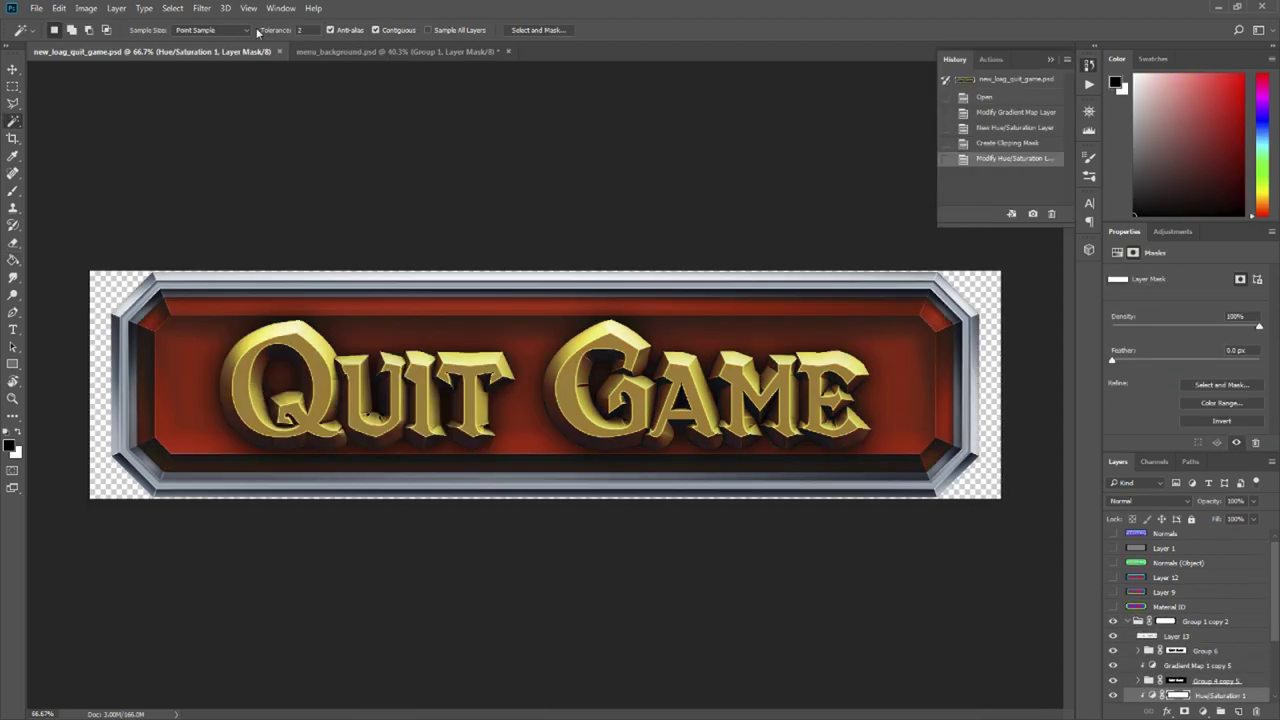
pyautogui.click(281, 8)
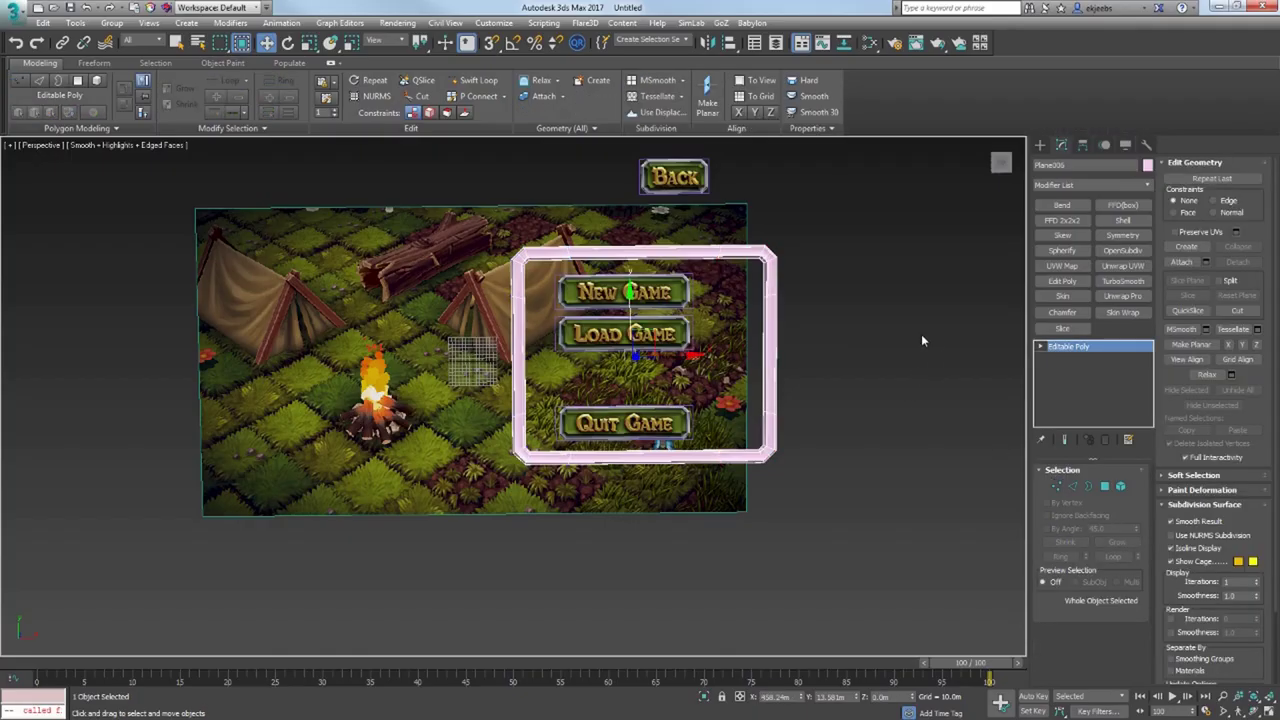
# Step: Deselect the pink menu frame in the 3ds Max scene and bring up the object creation tools
pyautogui.click(921, 334)
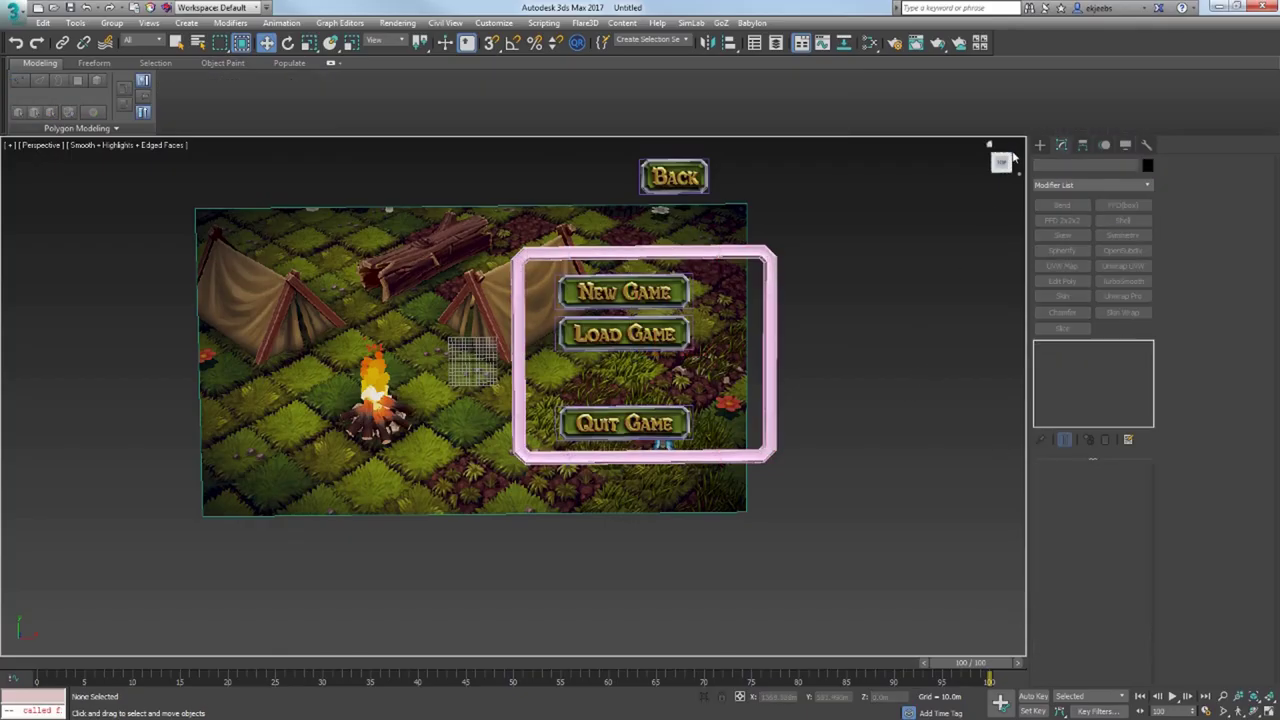
pyautogui.click(1040, 145)
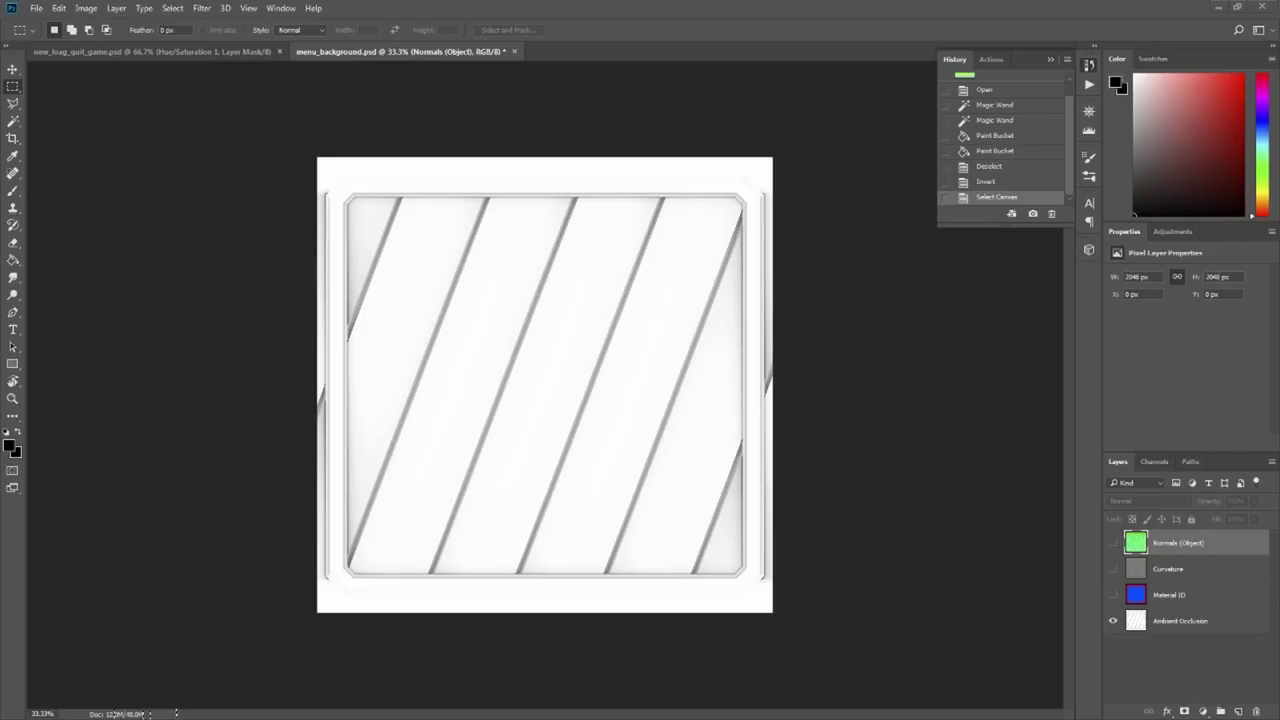
# Step: Show the Material ID and Curvature layers in menu_background.psd to examine the baked maps
pyautogui.click(1113, 595)
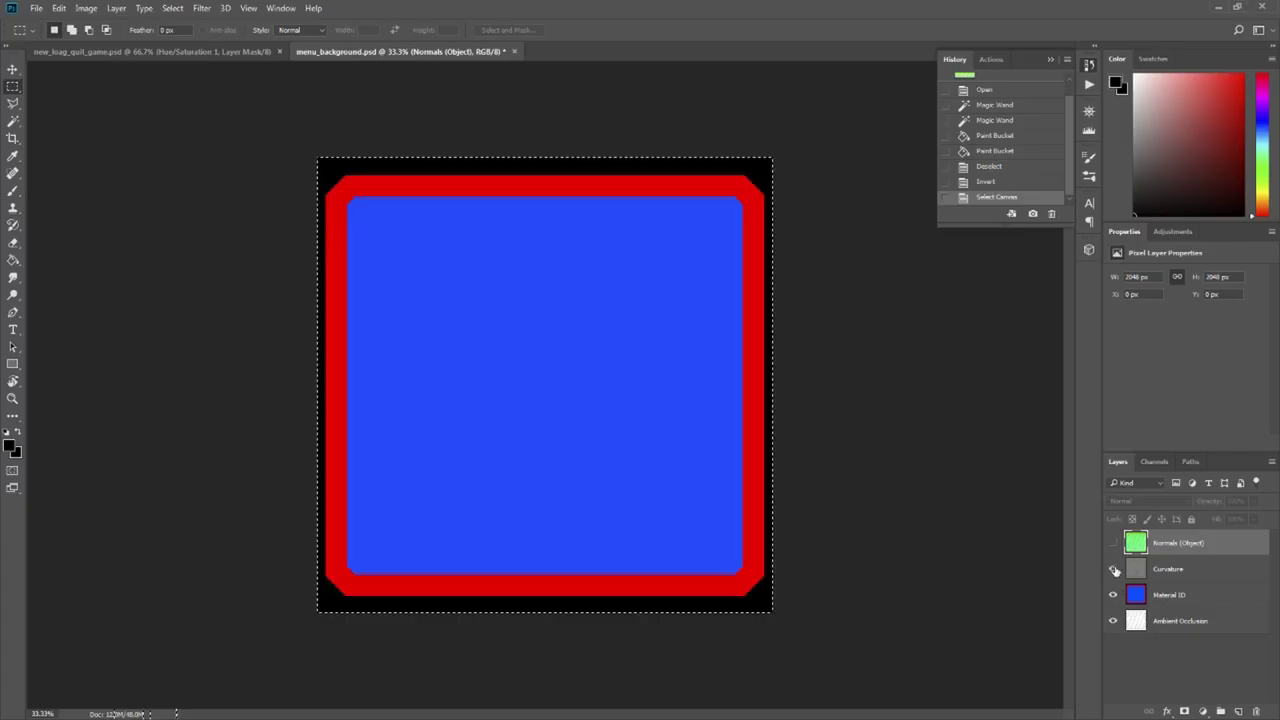
pyautogui.click(1113, 569)
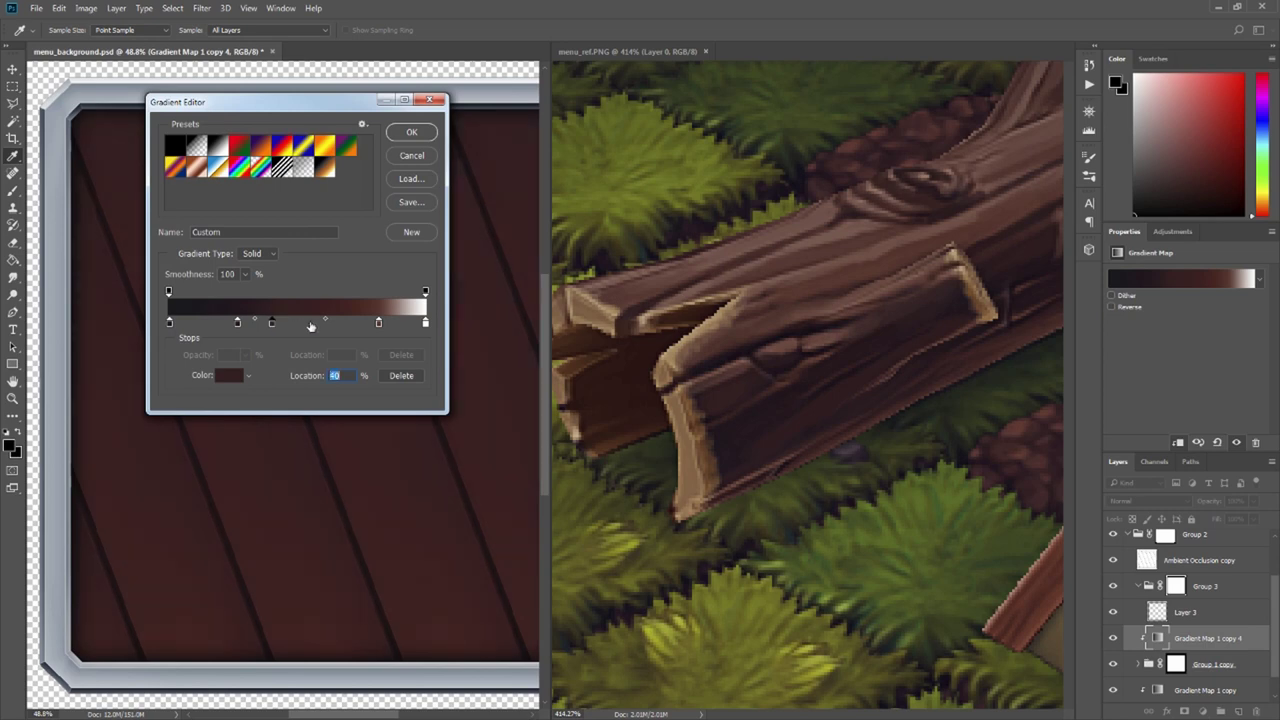
# Step: Move the reddish-brown colour stop of the Gradient Map 1 copy 4 gradient closer to its white end
pyautogui.moveTo(378, 323)
pyautogui.mouseDown()
pyautogui.moveTo(316, 321)
pyautogui.moveTo(398, 322)
pyautogui.mouseUp()
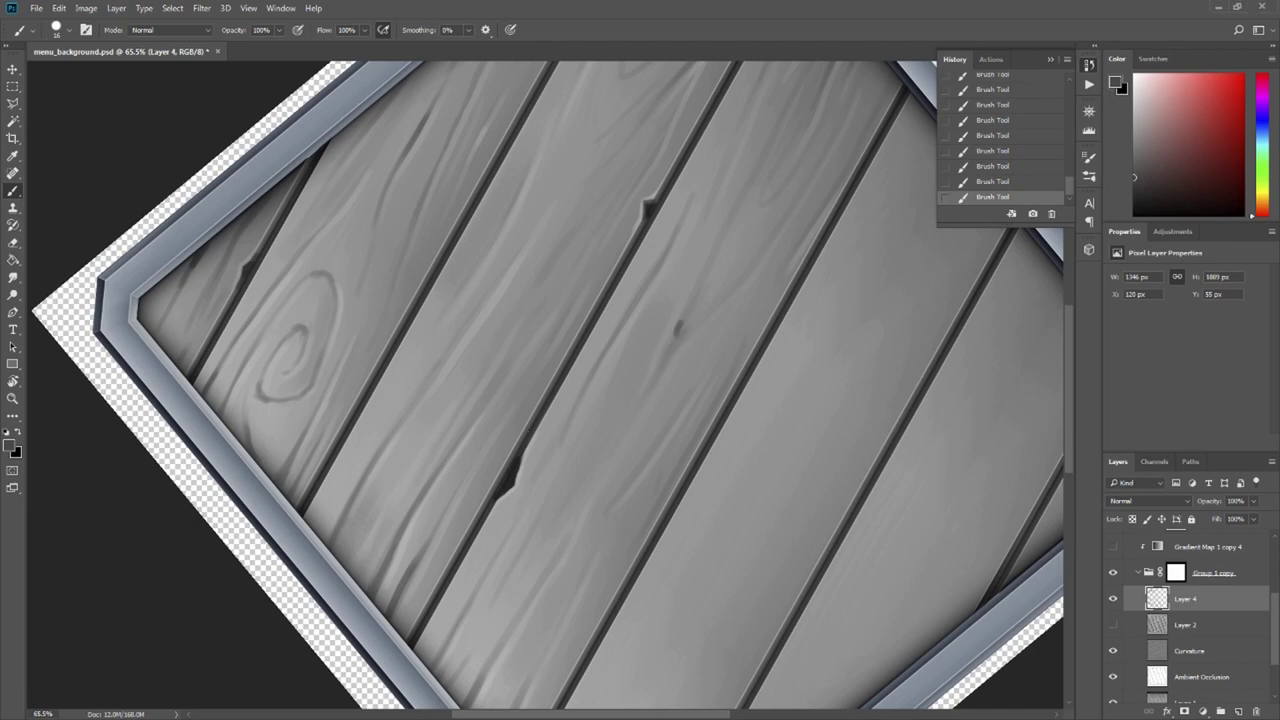
# Step: Paint two wood grain strokes on Layer 4, running along the middle plank from its small dark knot
pyautogui.moveTo(680, 332); pyautogui.dragTo(712, 268)
pyautogui.moveTo(680, 330); pyautogui.dragTo(769, 255)
pyautogui.keyDown('alt'); pyautogui.scroll(-1, 777, 223); pyautogui.keyUp('alt')
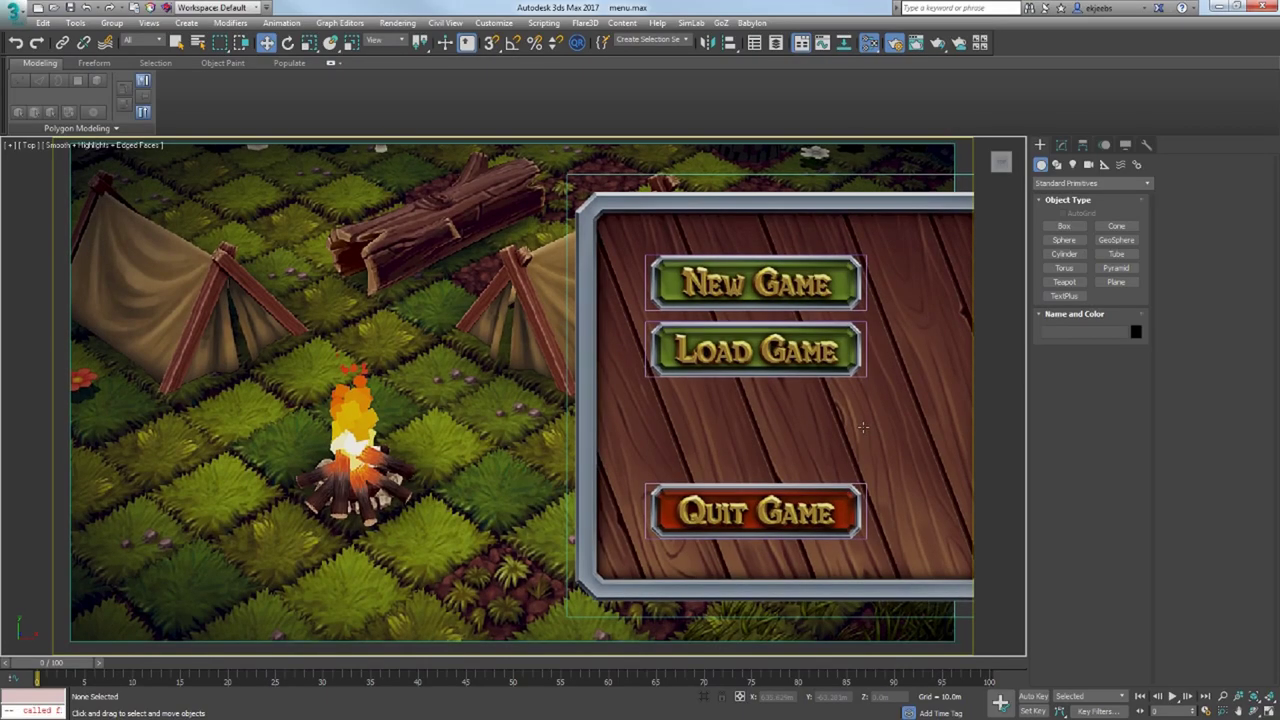
pyautogui.scroll(1, 863, 427)
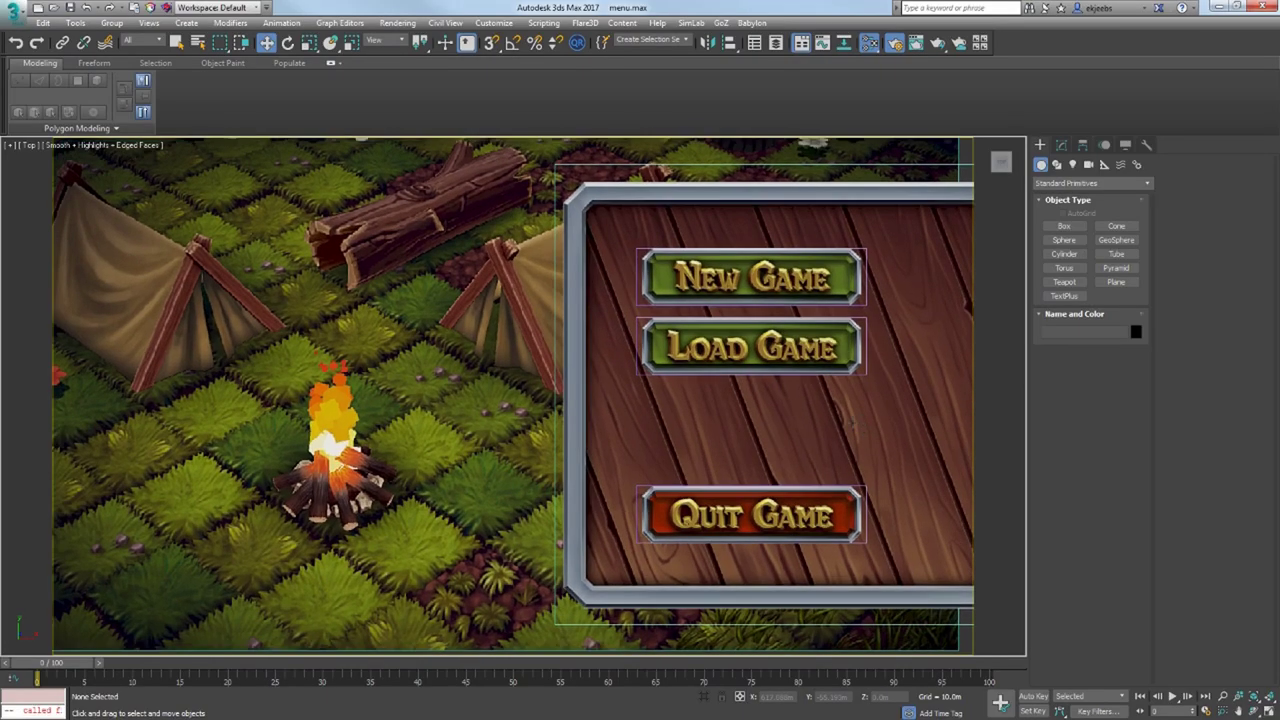
pyautogui.moveTo(852, 421)
pyautogui.mouseDown(button='middle')
pyautogui.moveTo(868, 425)
pyautogui.moveTo(834, 427)
pyautogui.mouseUp(button='middle')
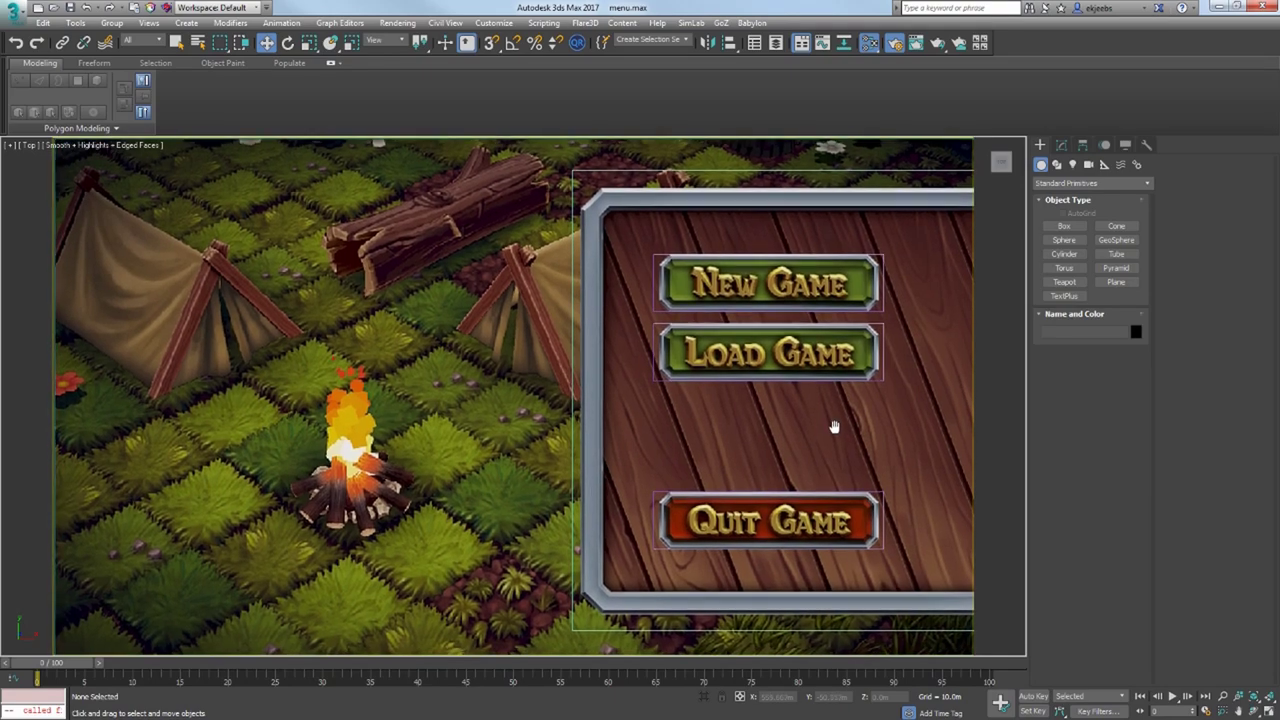